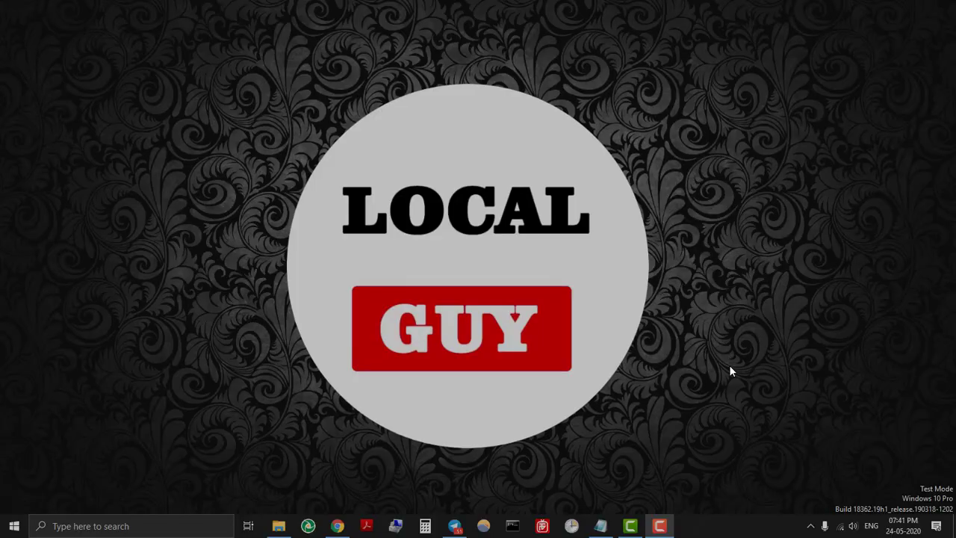
# Step: Confirm the Wi-Fi network, then run ipconfig and highlight default gateway 192.168.1.1
pyautogui.click(842, 526)
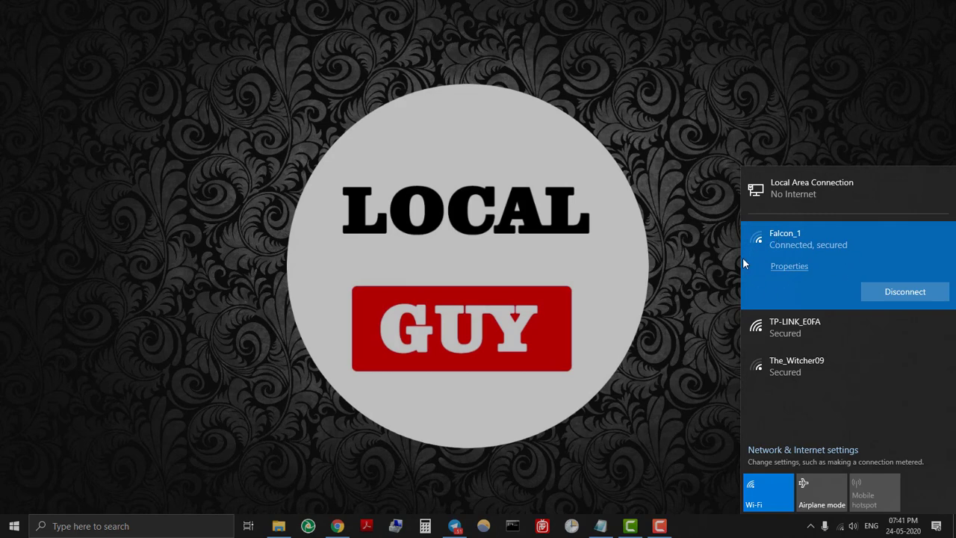
pyautogui.click(686, 289)
pyautogui.click(513, 525)
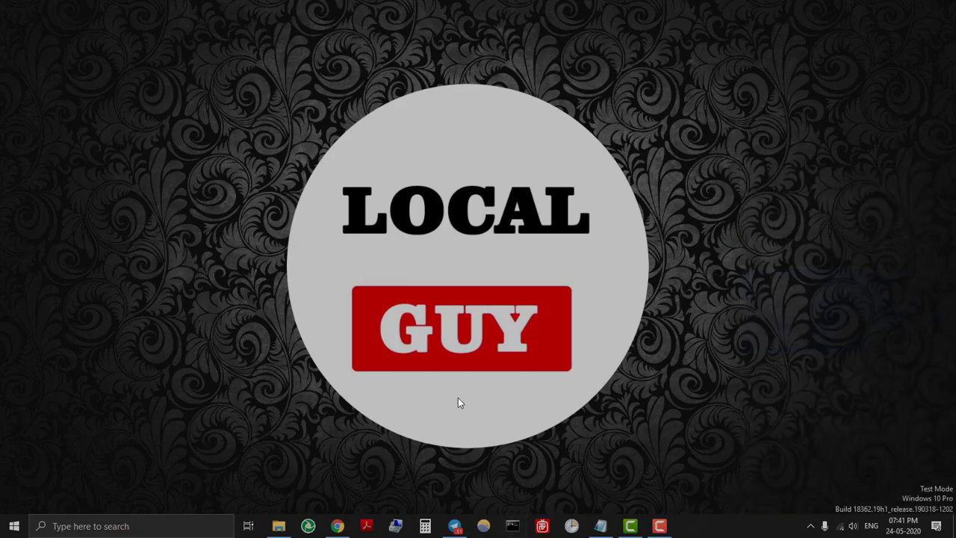
pyautogui.write('ipconfig')
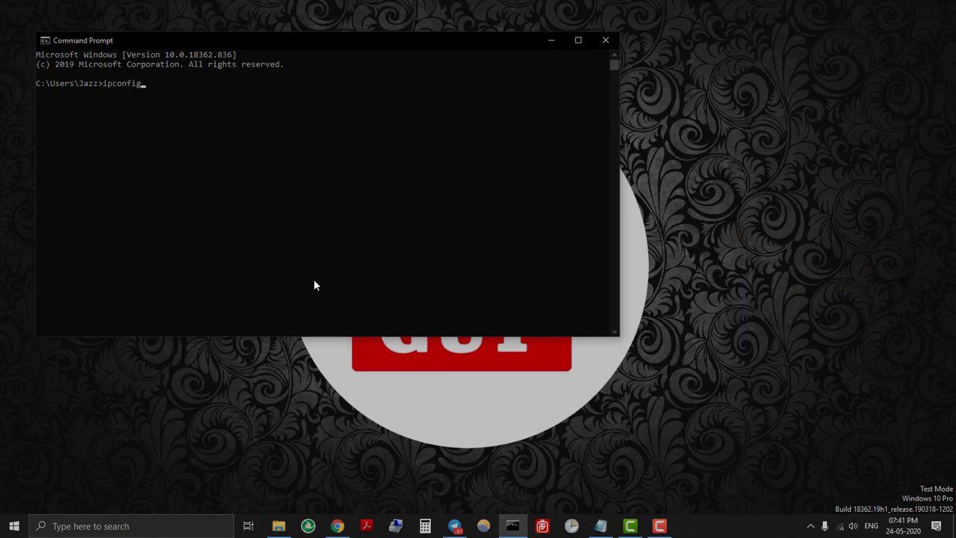
pyautogui.press('Return')
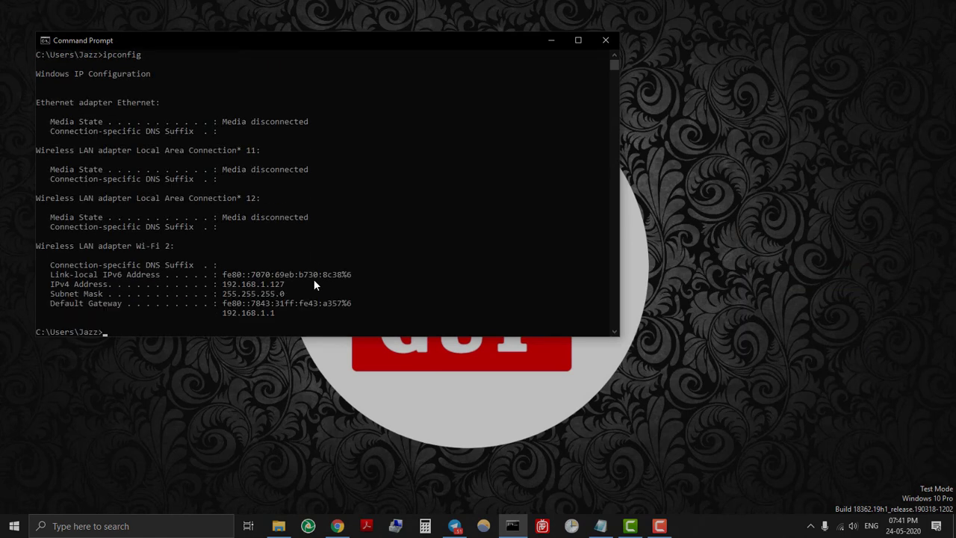
pyautogui.moveTo(44, 306); pyautogui.dragTo(127, 306)
pyautogui.moveTo(223, 313); pyautogui.dragTo(273, 313)
pyautogui.click(286, 313)
# Step: Load the root router's admin page at 192.168.1.1 in Chrome
pyautogui.click(551, 41)
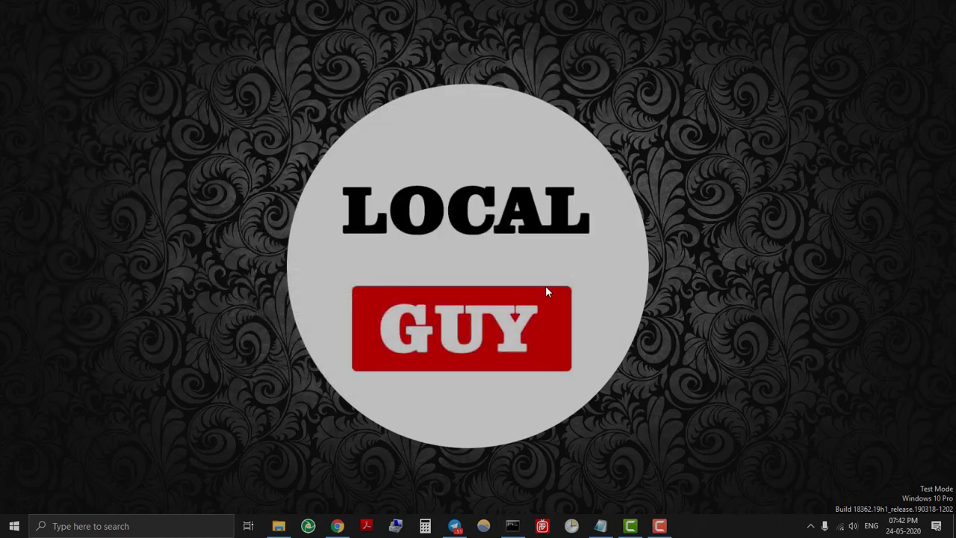
pyautogui.click(338, 526)
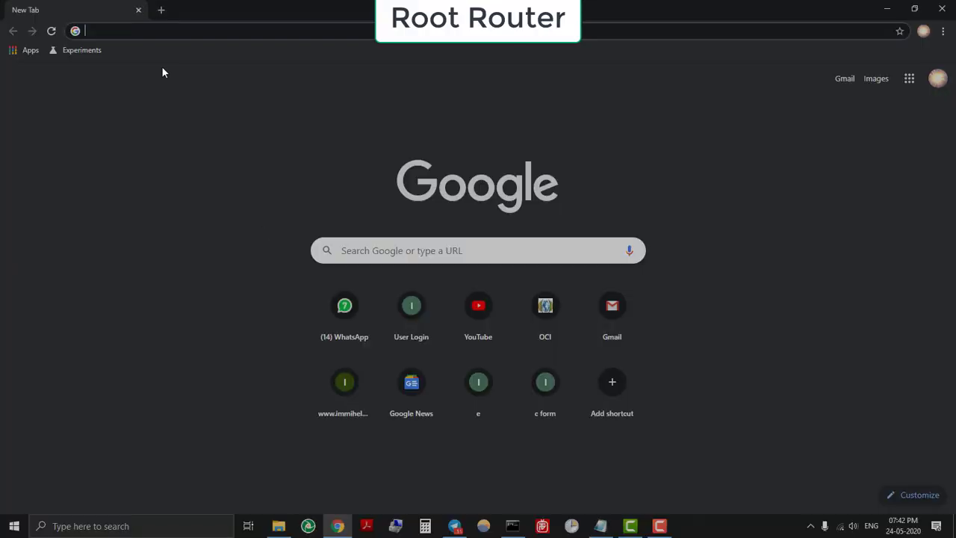
pyautogui.click(138, 31)
pyautogui.write('192.168.1.1')
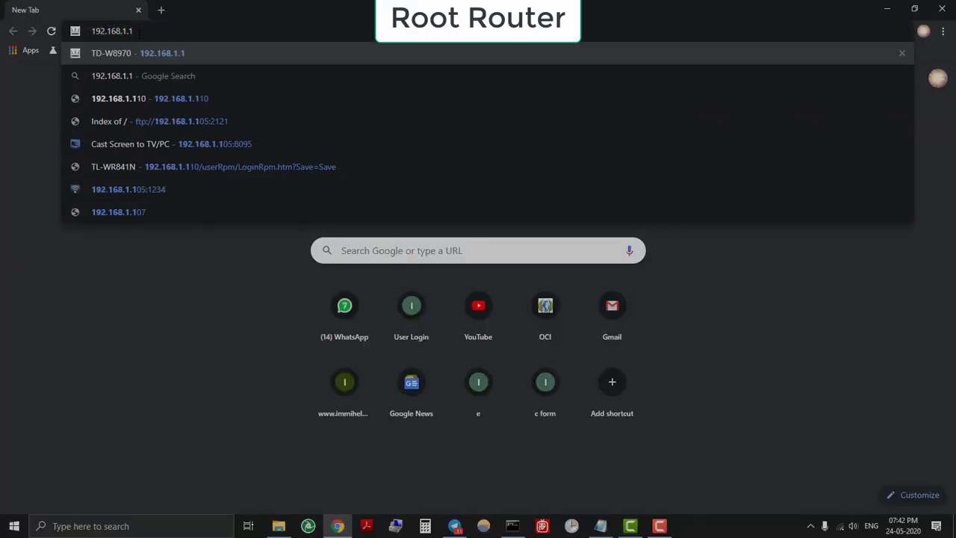
pyautogui.press('Return')
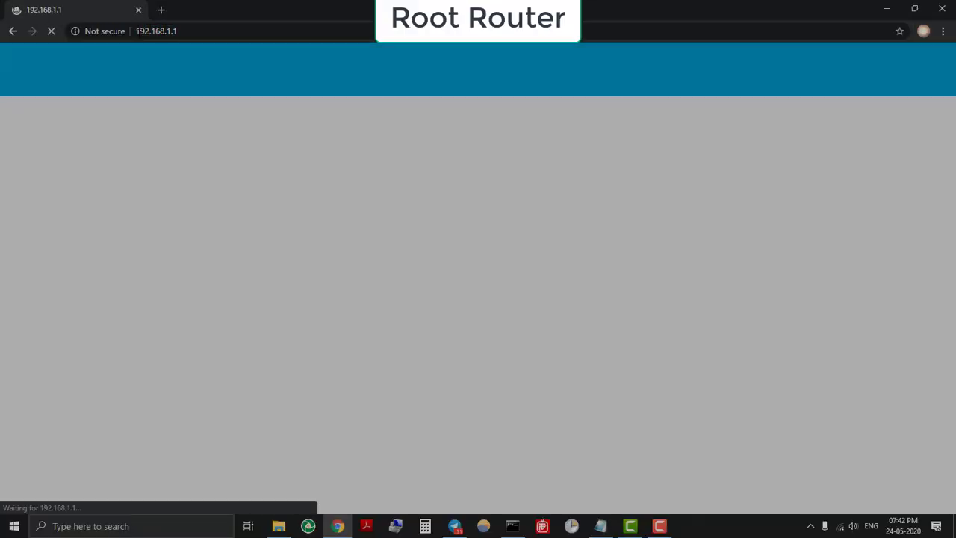
# Step: Log in to the root router with the admin username and password
pyautogui.click(472, 256)
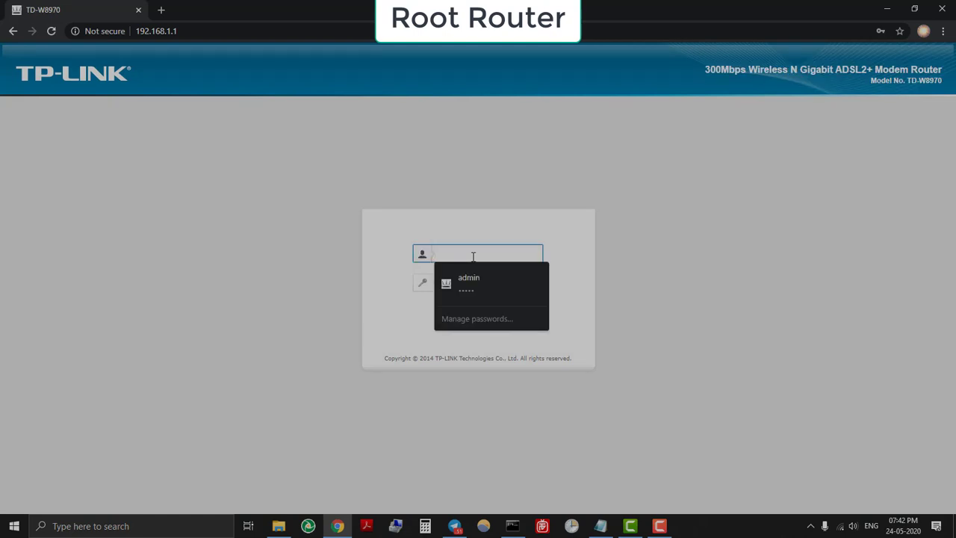
pyautogui.press('Tab')
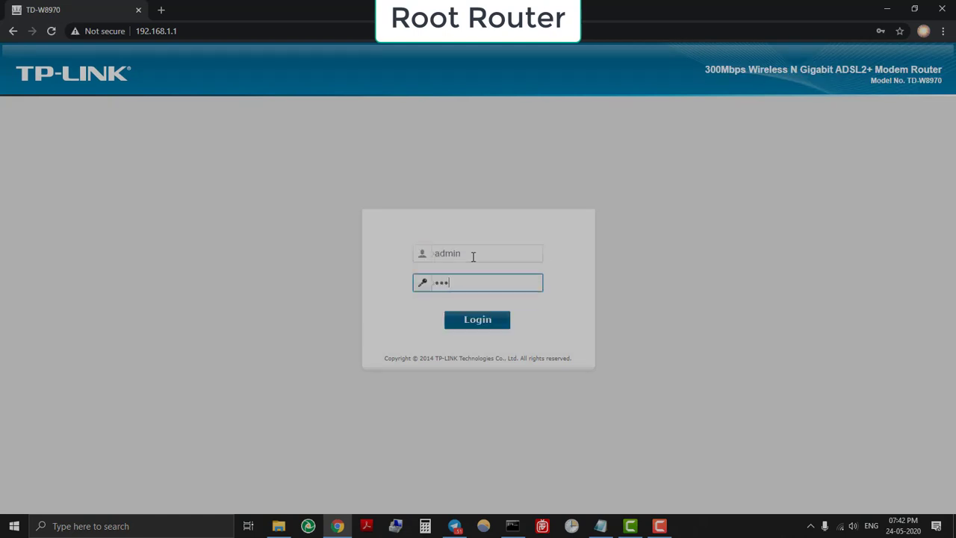
pyautogui.click(475, 327)
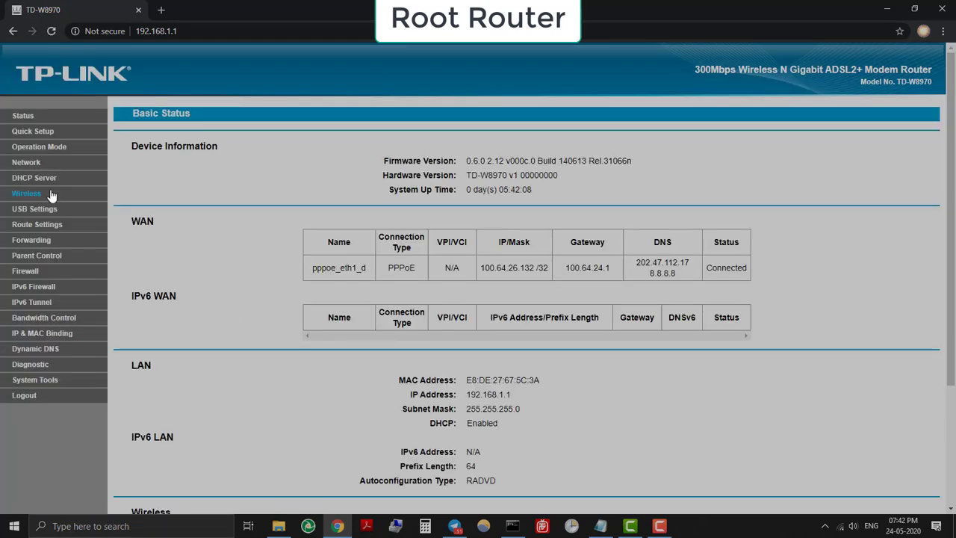
# Step: Review the start and end IP addresses of the root router's DHCP pool
pyautogui.click(35, 179)
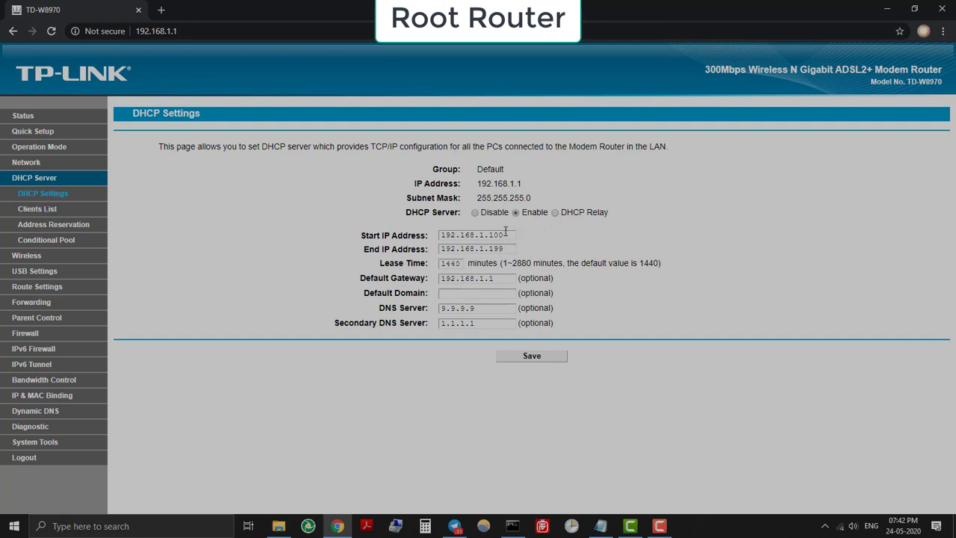
pyautogui.press('Tab')
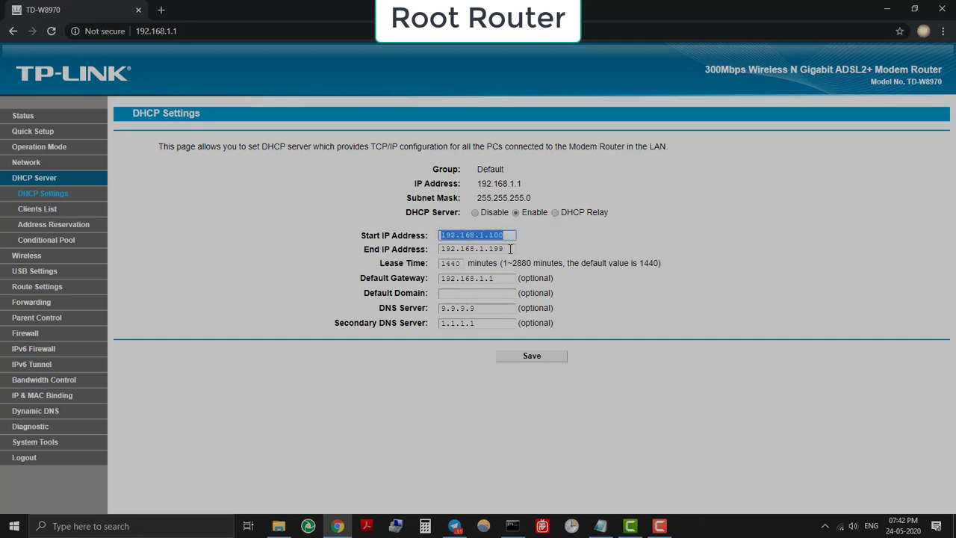
pyautogui.press('Tab')
pyautogui.click(583, 280)
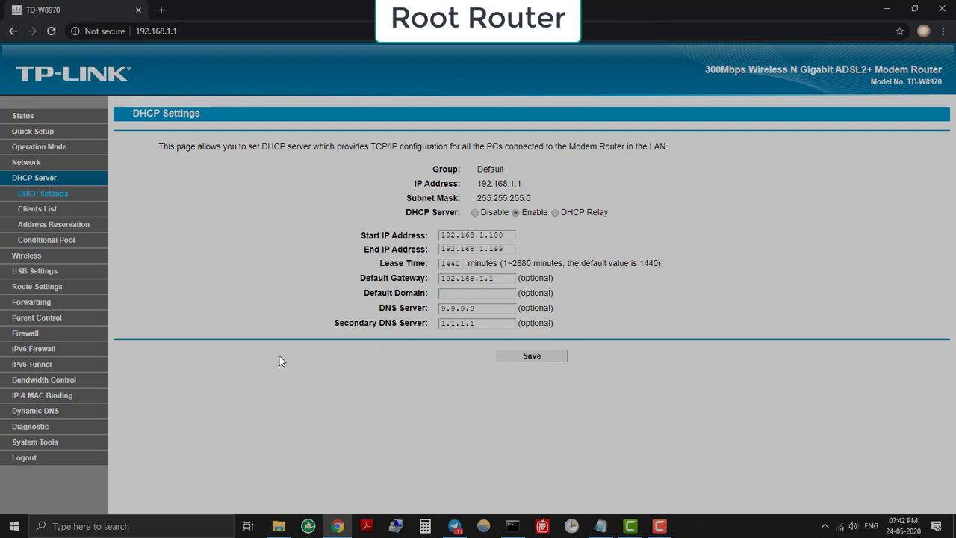
# Step: Check that the root router's wireless network name is Falcon_1
pyautogui.click(28, 256)
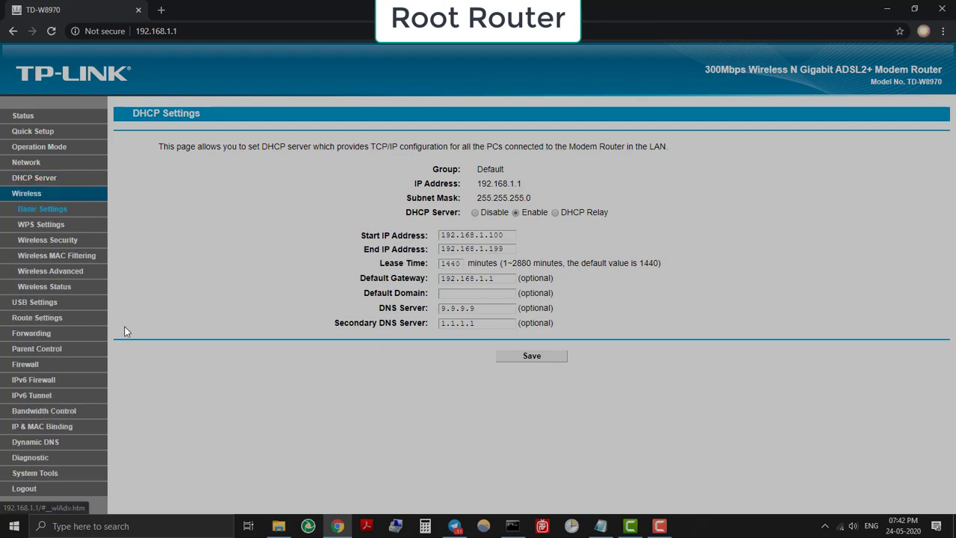
pyautogui.click(39, 210)
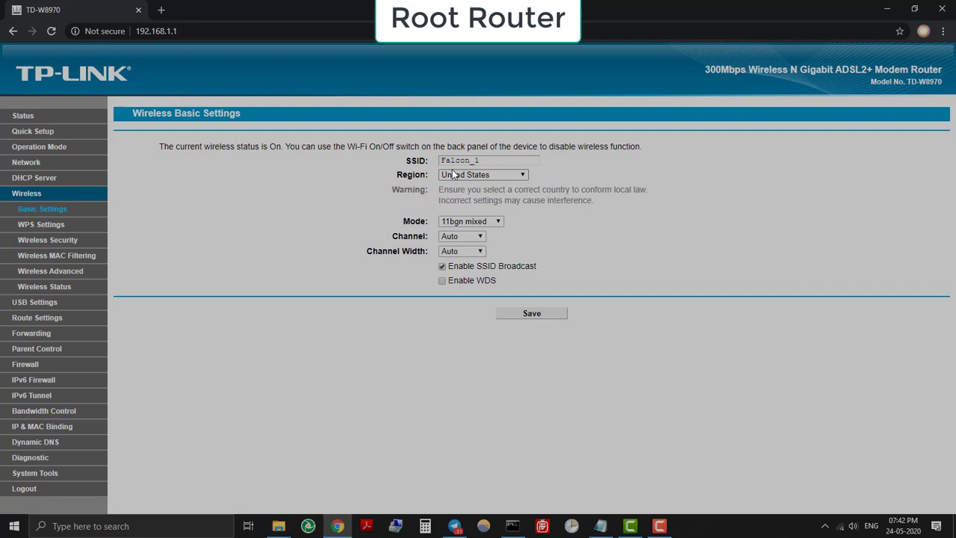
pyautogui.moveTo(511, 160); pyautogui.dragTo(431, 162)
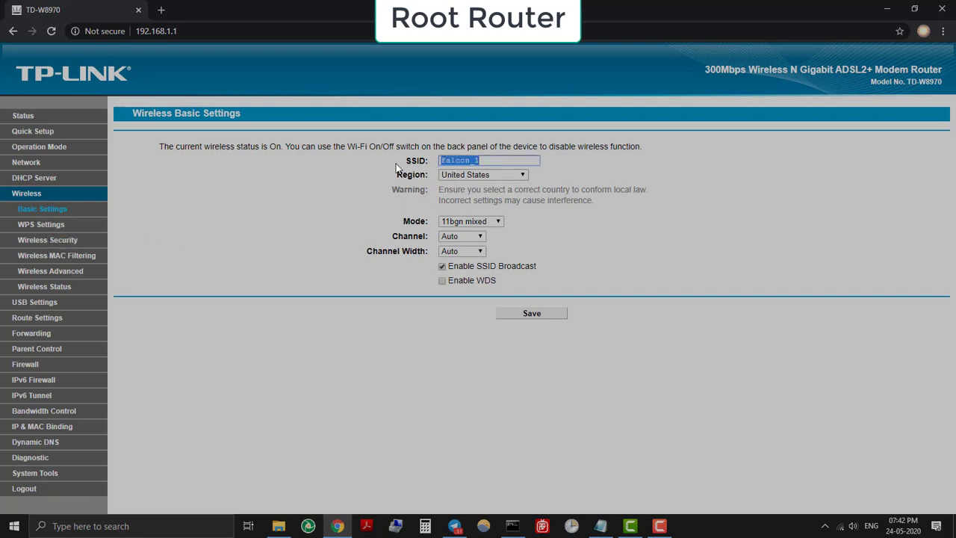
# Step: View the root router's current wireless security password
pyautogui.click(47, 240)
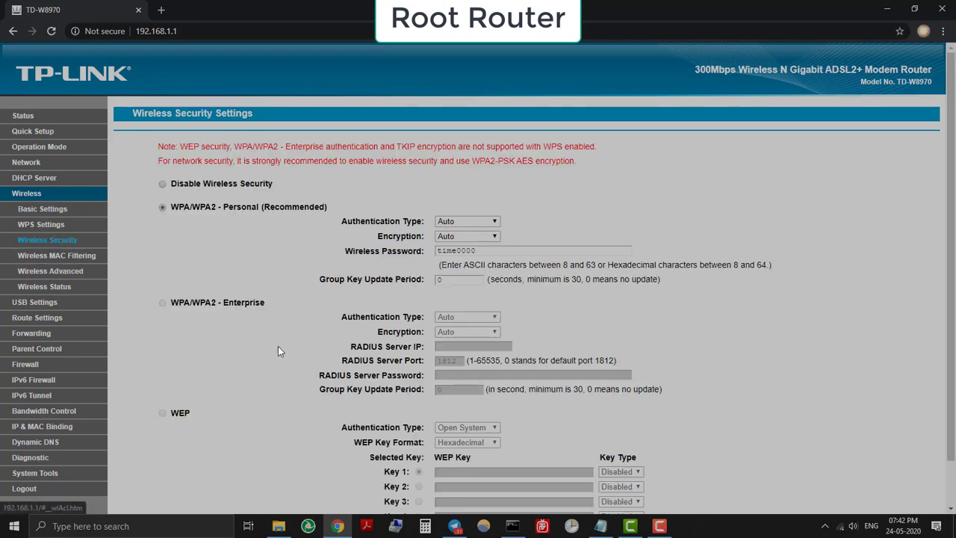
pyautogui.moveTo(346, 251); pyautogui.dragTo(414, 251)
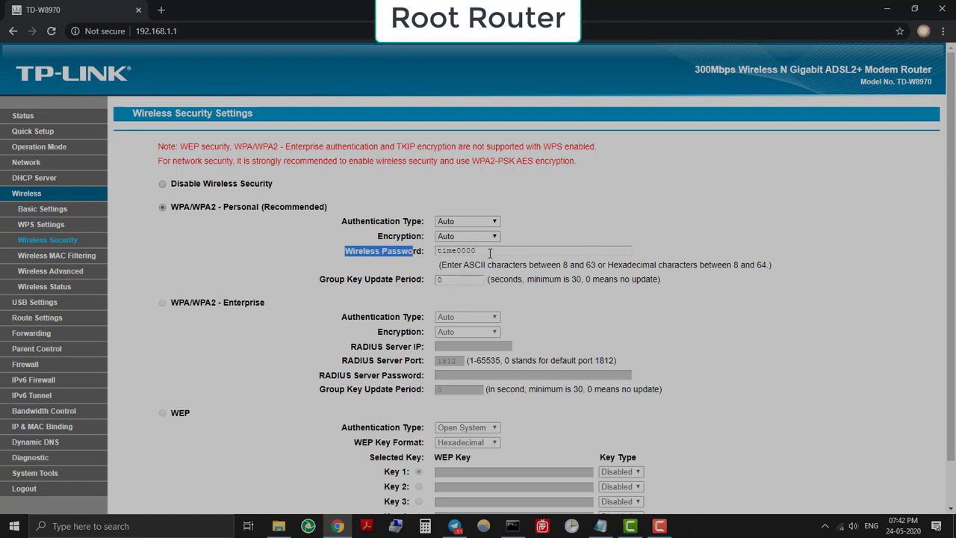
pyautogui.doubleClick(489, 252)
pyautogui.click(305, 276)
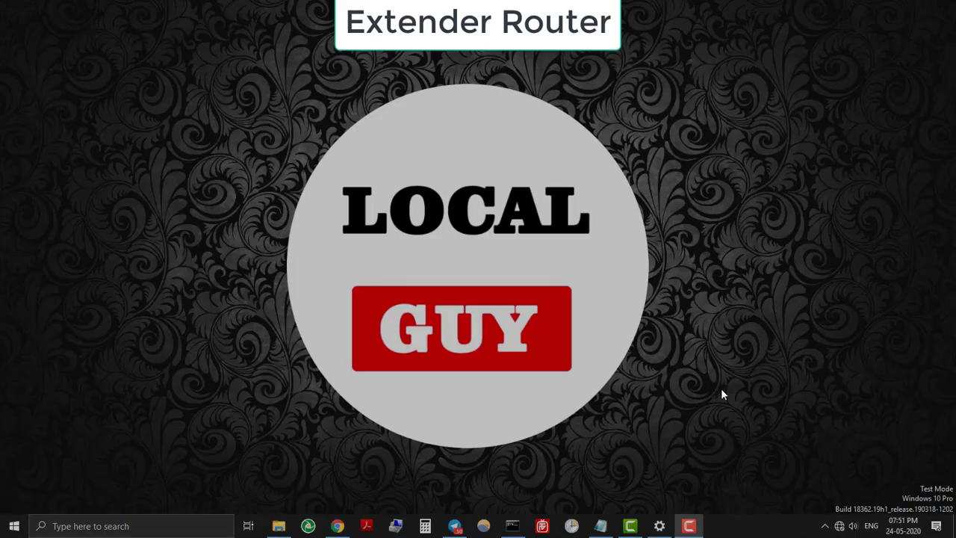
# Step: Join the TP-LINK_E0FA Wi-Fi network by entering its network security key
pyautogui.click(839, 526)
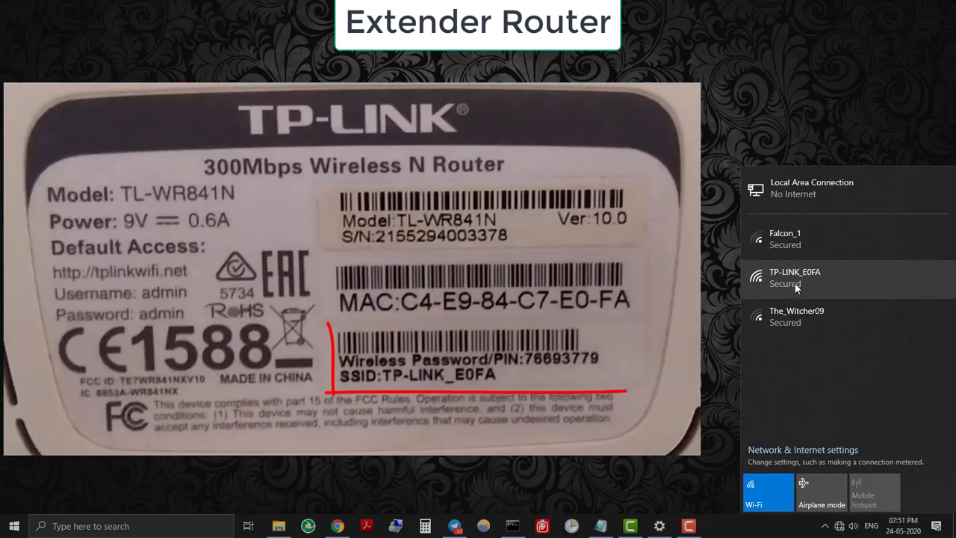
pyautogui.click(795, 283)
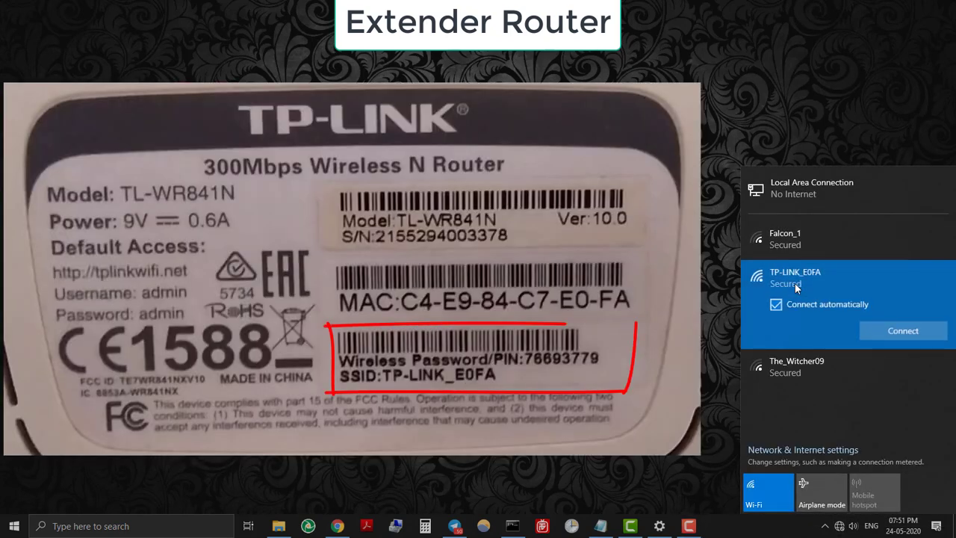
pyautogui.click(882, 329)
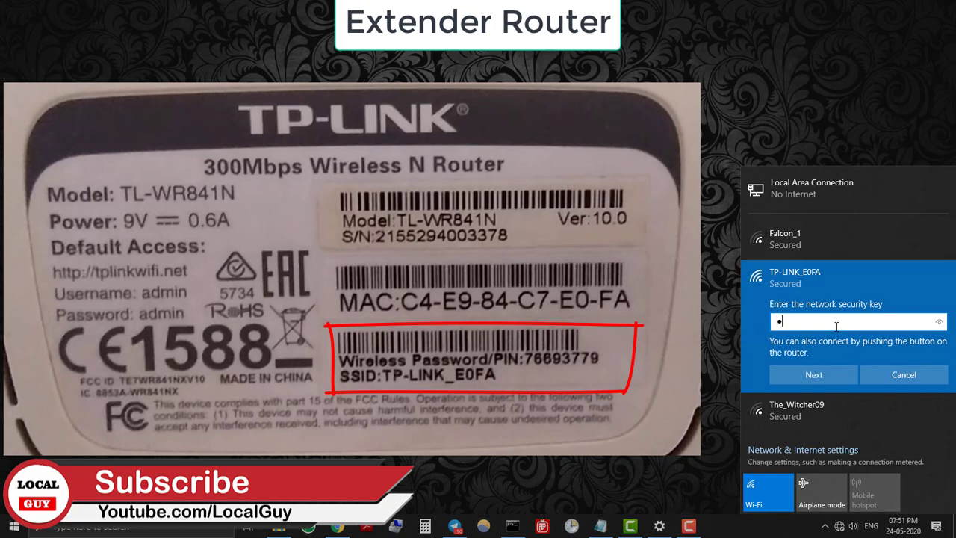
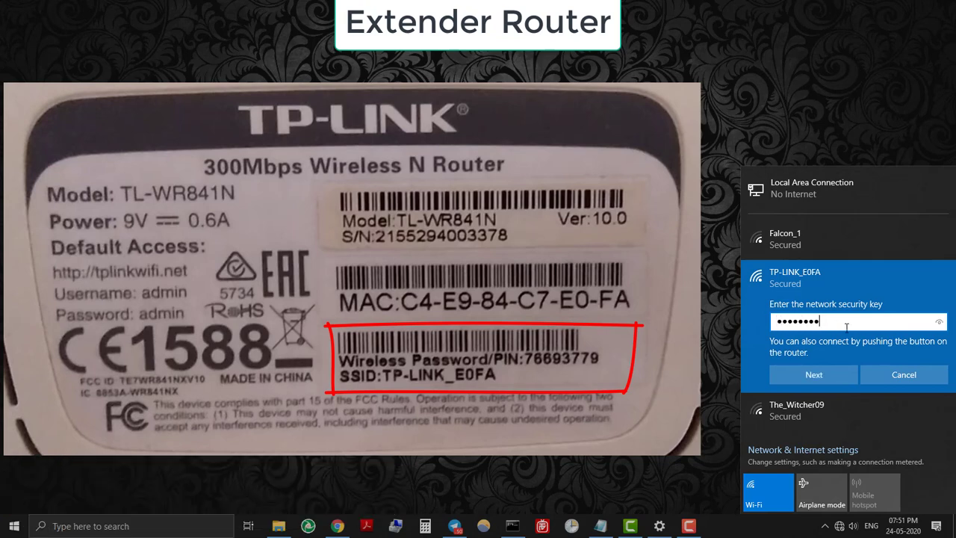
pyautogui.click(938, 321)
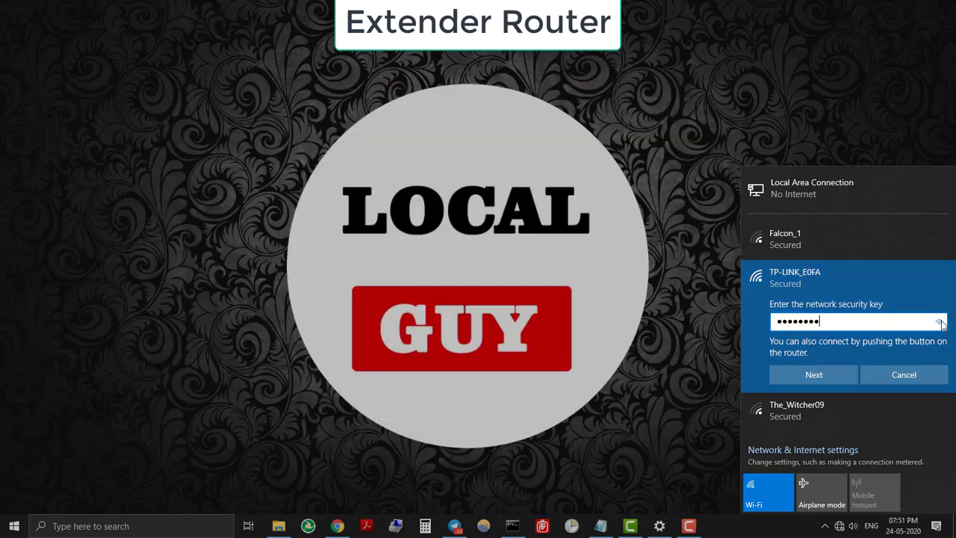
pyautogui.click(841, 373)
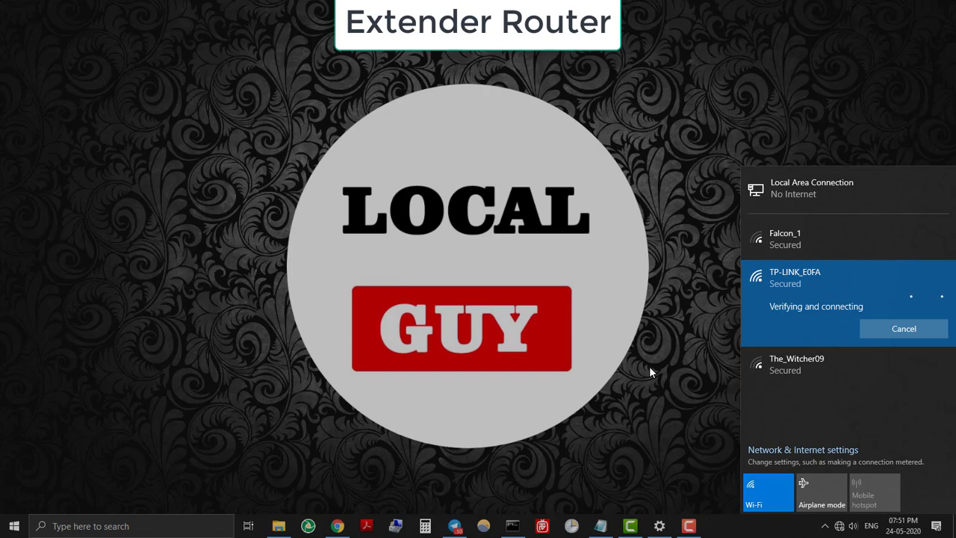
# Step: Load the extender's login page at tplinkwifi.net in a new browser tab
pyautogui.click(334, 527)
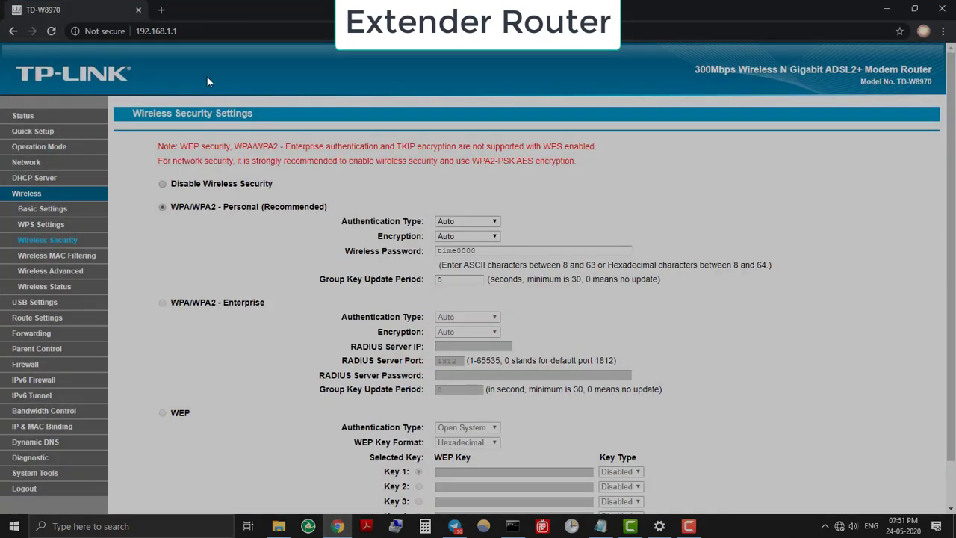
pyautogui.click(160, 10)
pyautogui.click(166, 31)
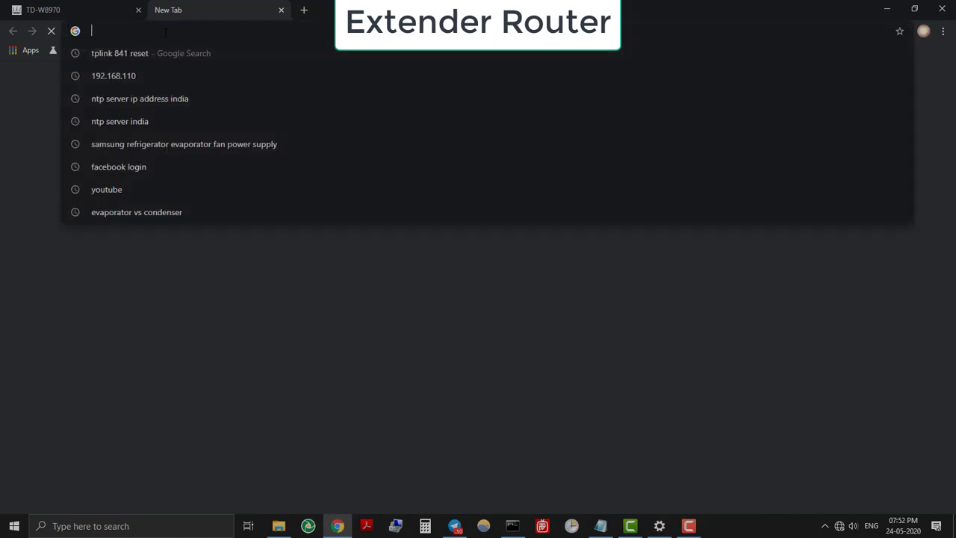
pyautogui.write('http://tplinkwifi.net')
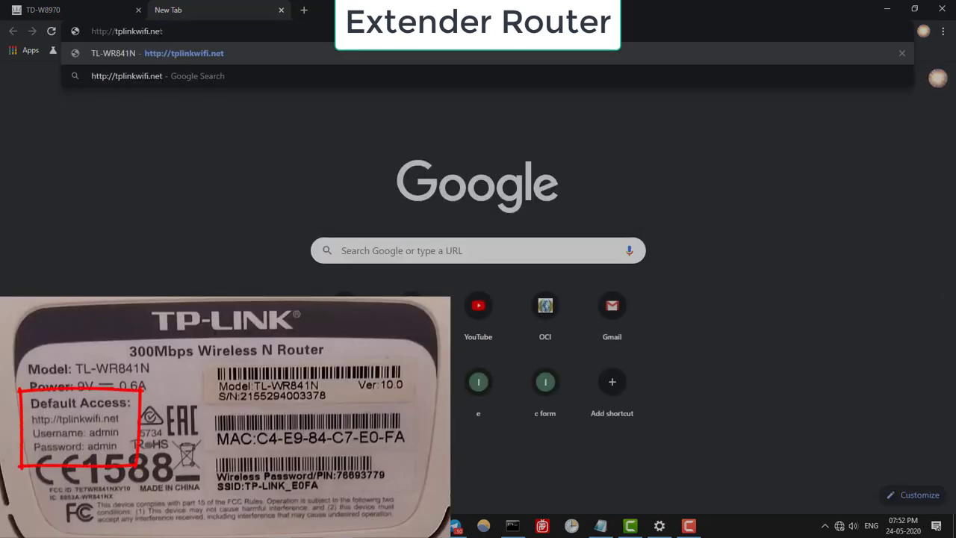
pyautogui.press('Return')
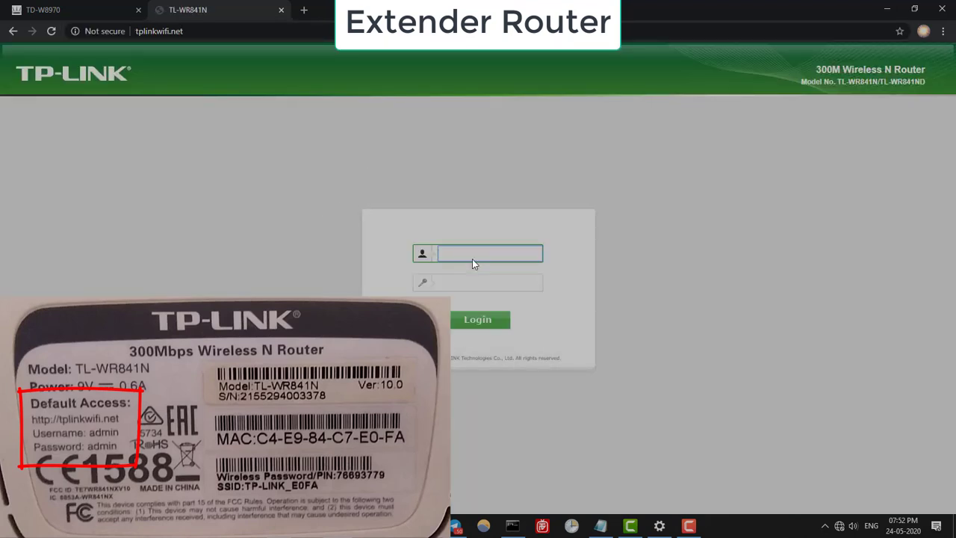
# Step: Log in to the extender with the admin username and password
pyautogui.press('Tab')
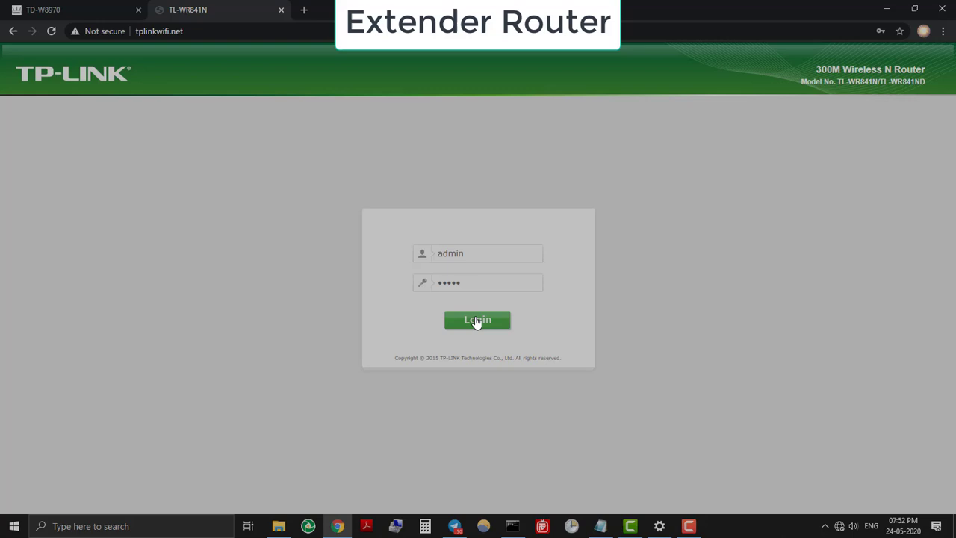
pyautogui.click(475, 321)
# Step: Change the extender's LAN IP address to 192.168.1.110 and save, restarting it
pyautogui.click(30, 163)
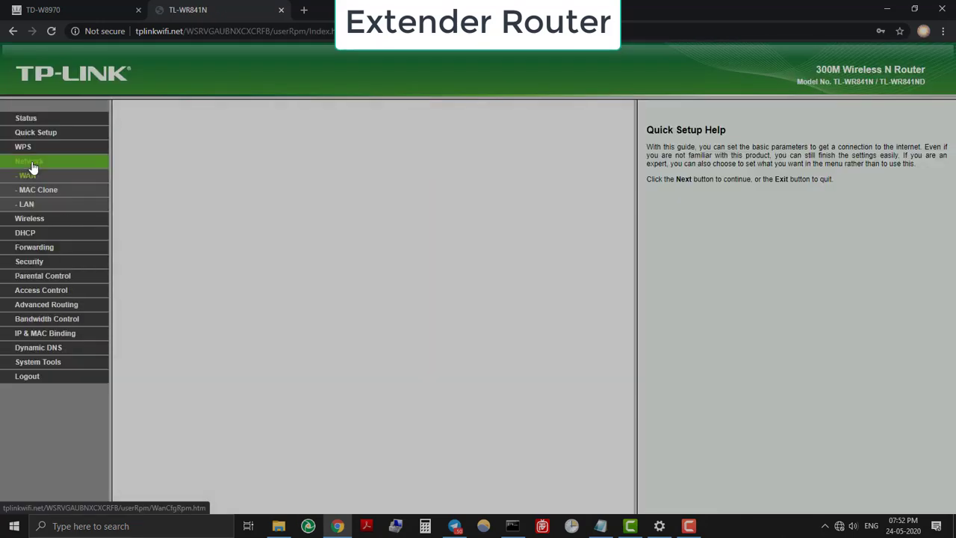
pyautogui.click(26, 204)
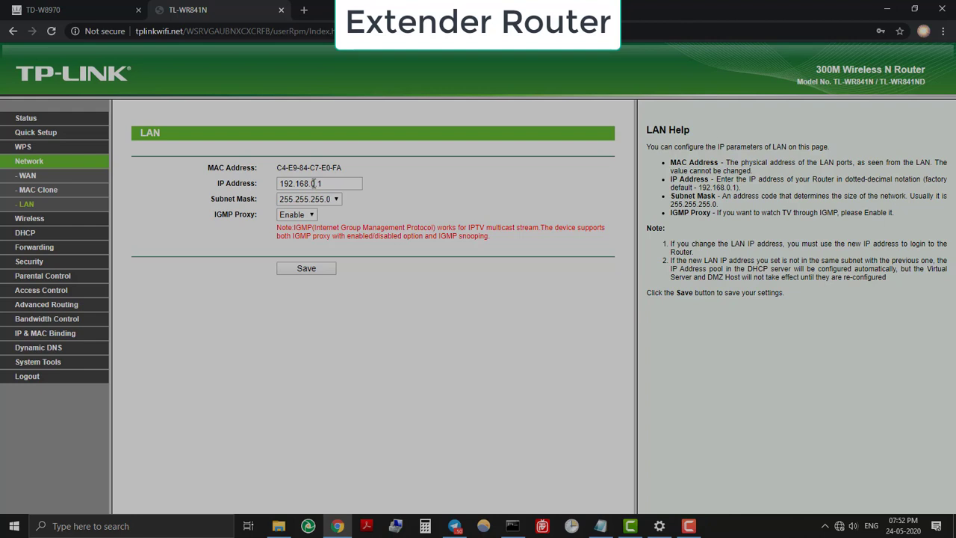
pyautogui.moveTo(311, 183); pyautogui.dragTo(329, 183)
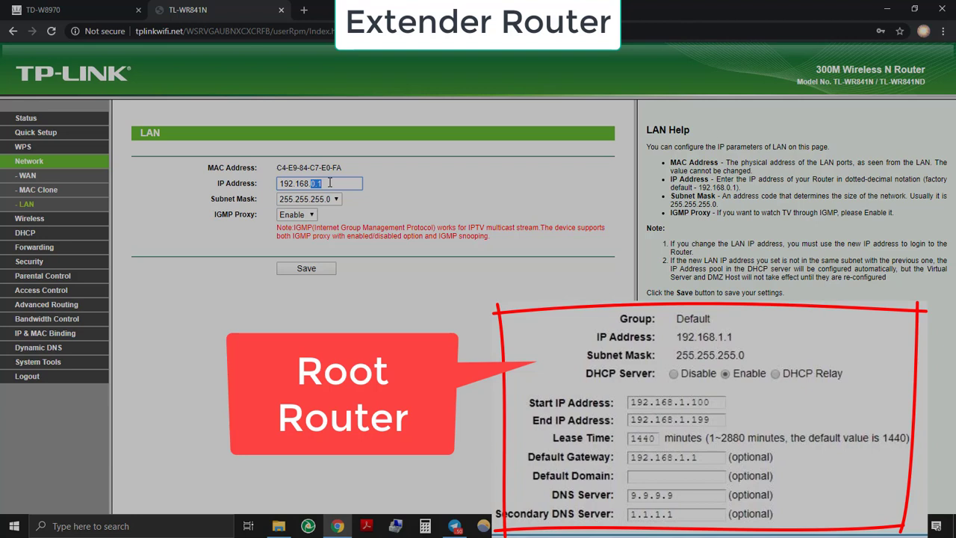
pyautogui.write('1')
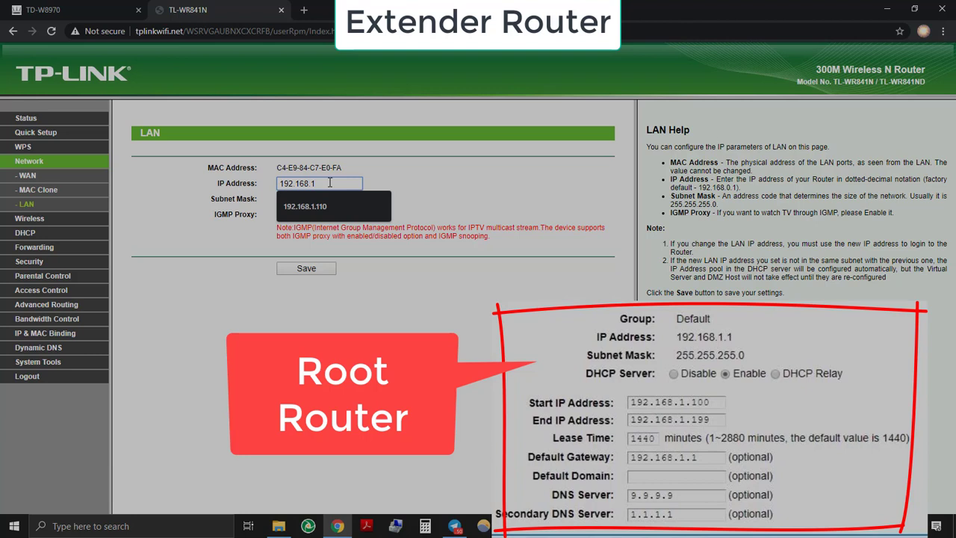
pyautogui.write('.11')
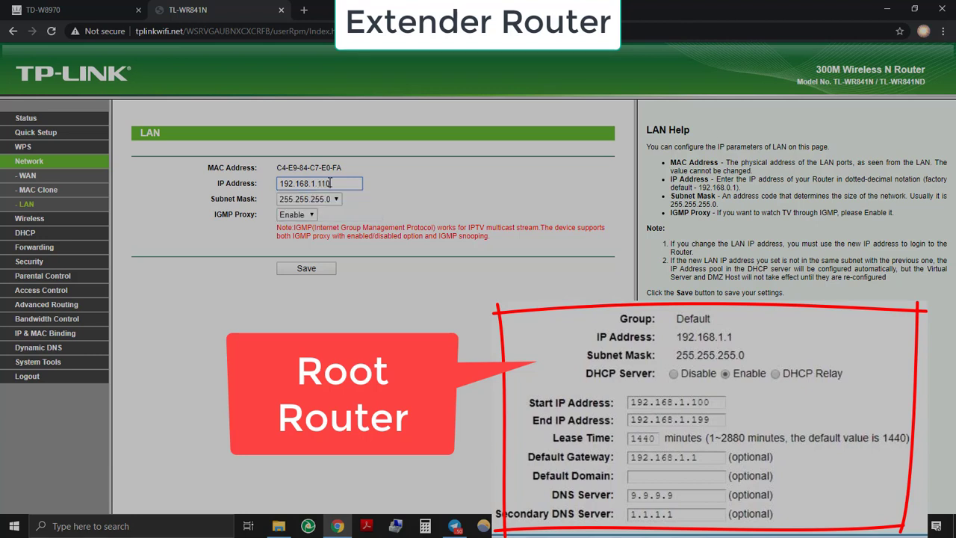
pyautogui.write('0')
pyautogui.click(458, 203)
pyautogui.click(329, 273)
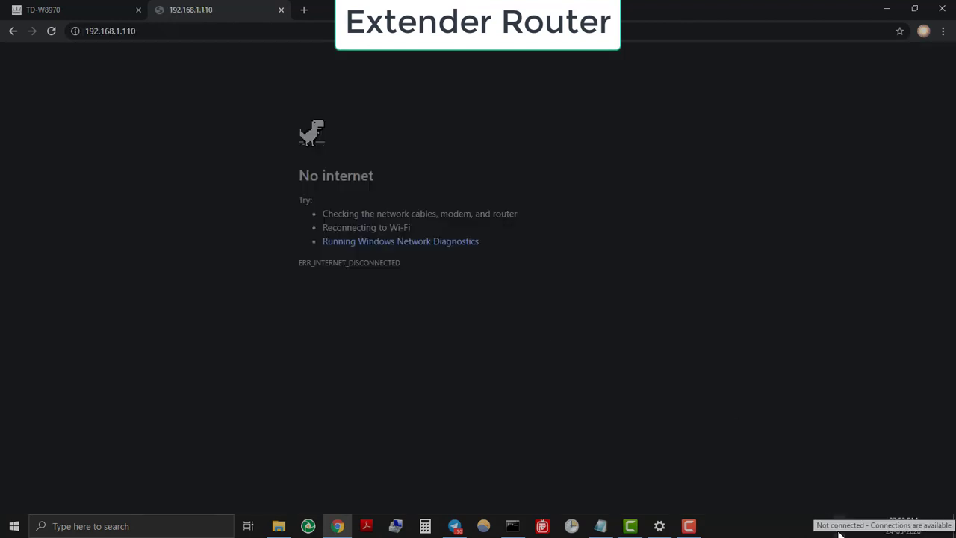
pyautogui.click(839, 526)
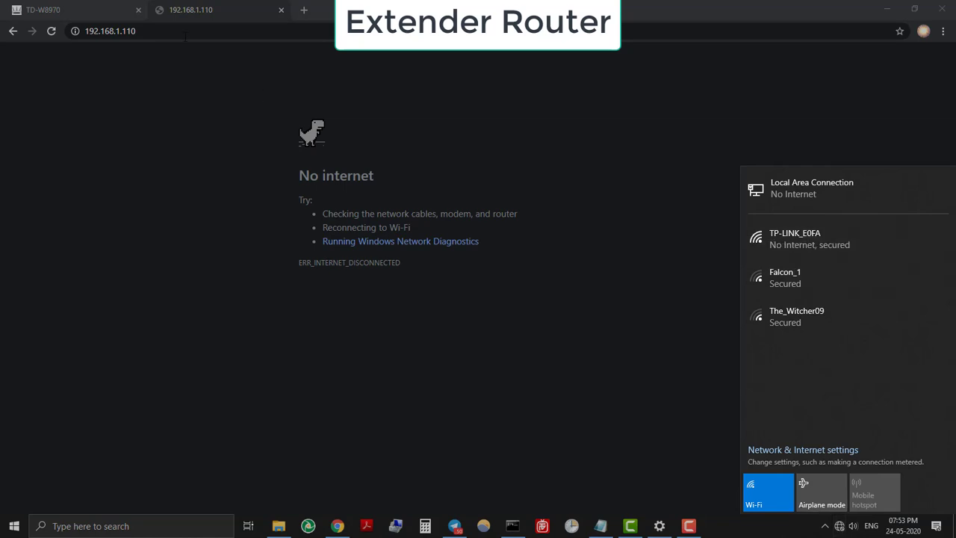
# Step: Close the unreachable tab and load the extender at 192.168.1.110
pyautogui.click(128, 31)
pyautogui.click(281, 11)
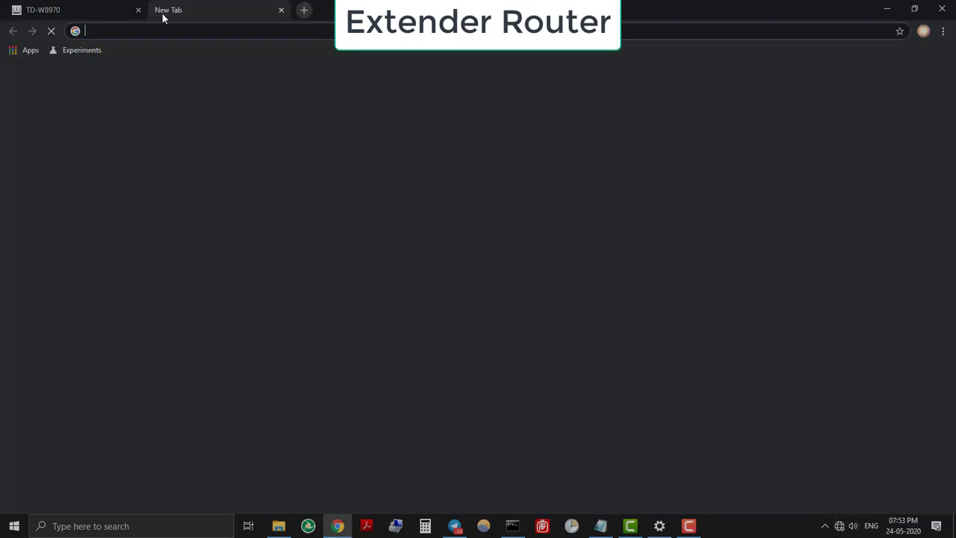
pyautogui.write('192.168.1.11')
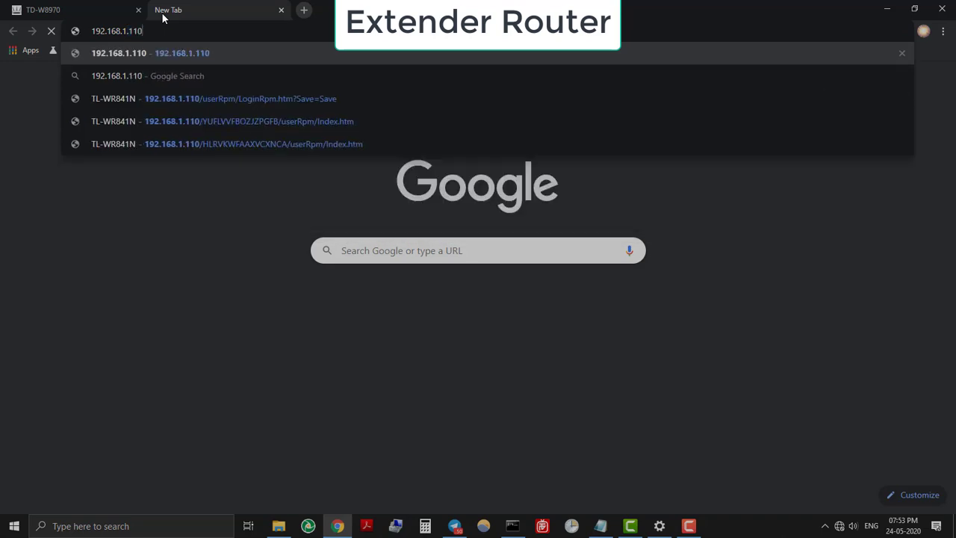
pyautogui.write('0')
pyautogui.press('Return')
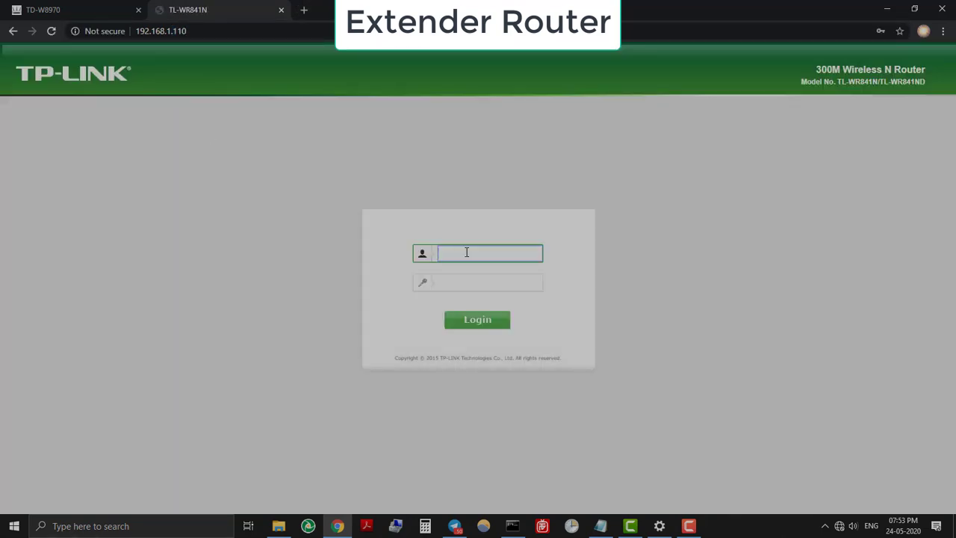
# Step: Log in again with the admin username and password
pyautogui.press('Tab')
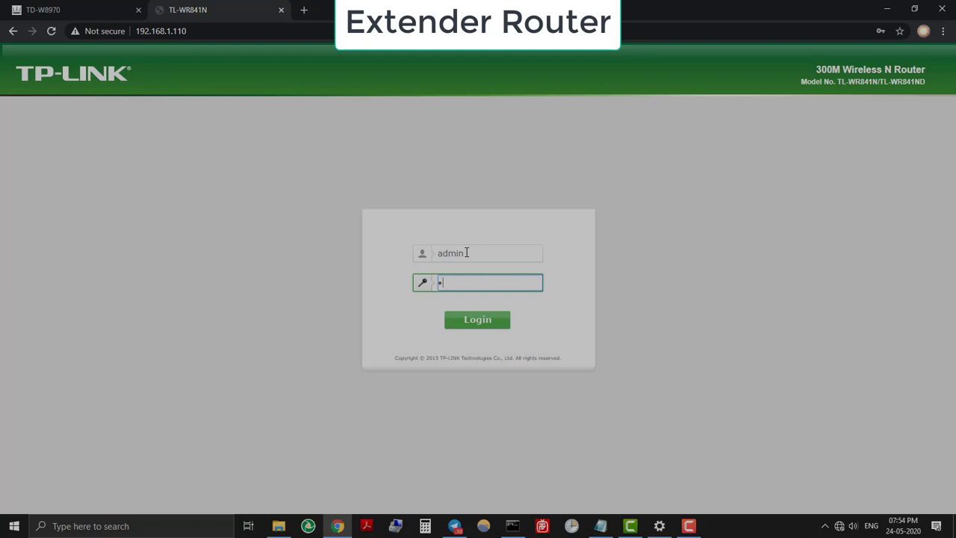
pyautogui.click(468, 321)
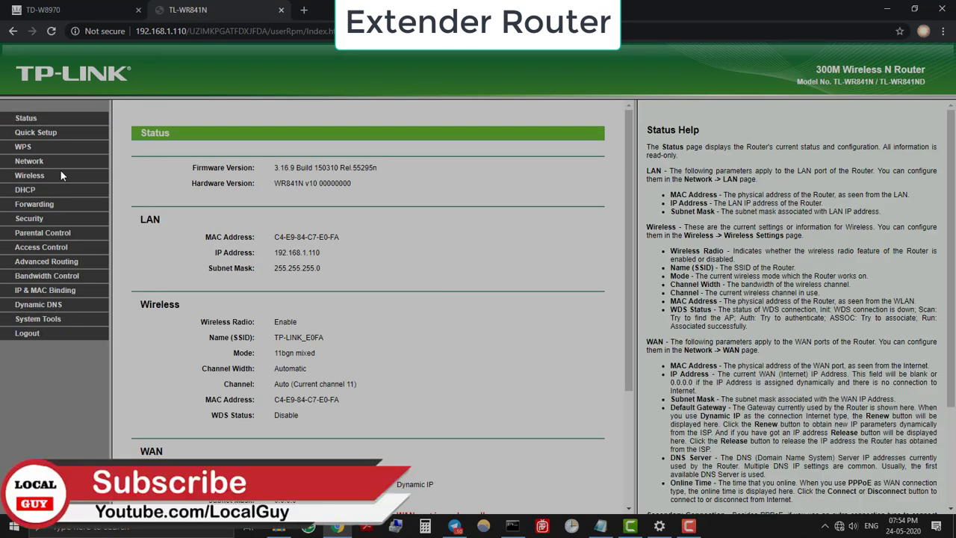
# Step: Set the extender's DHCP Server to Disable, save, and acknowledge the reboot notice
pyautogui.click(23, 190)
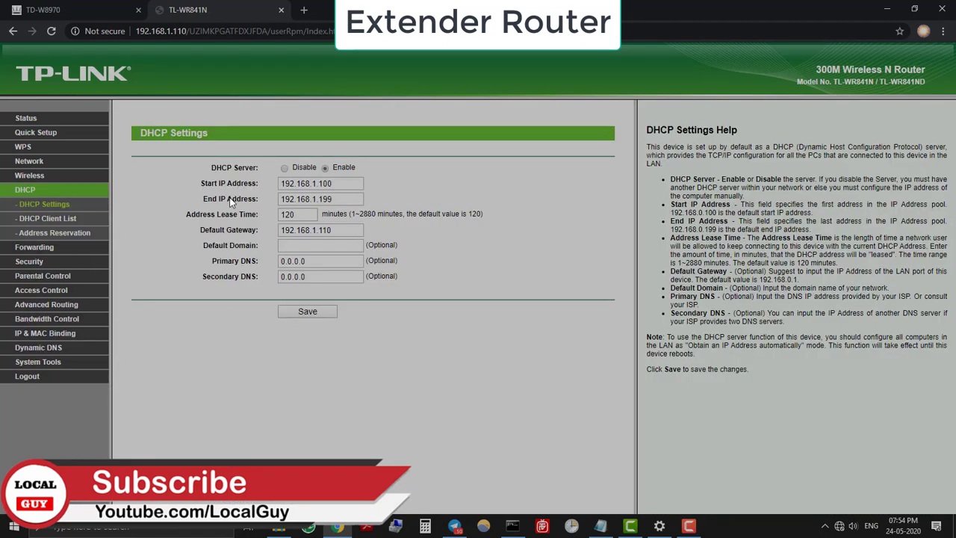
pyautogui.moveTo(363, 170); pyautogui.dragTo(320, 170)
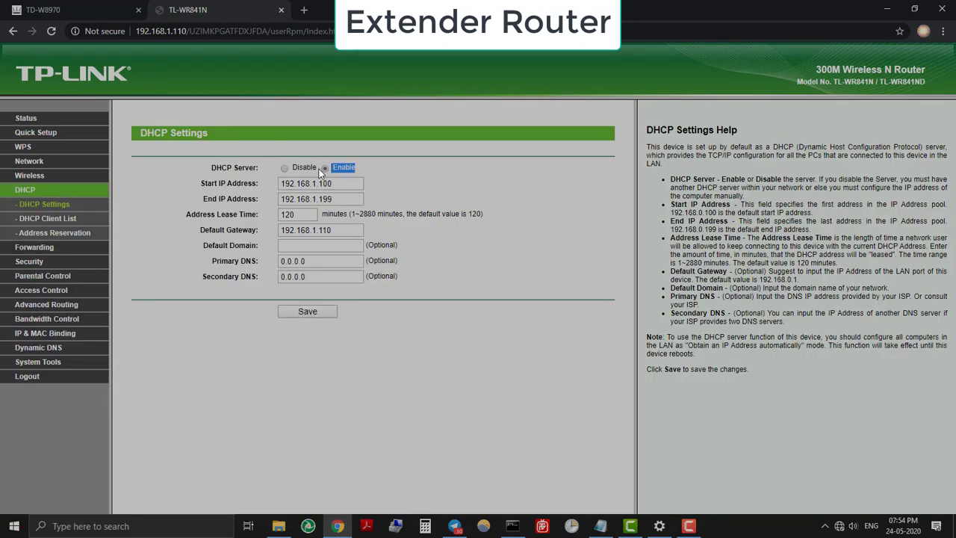
pyautogui.doubleClick(304, 167)
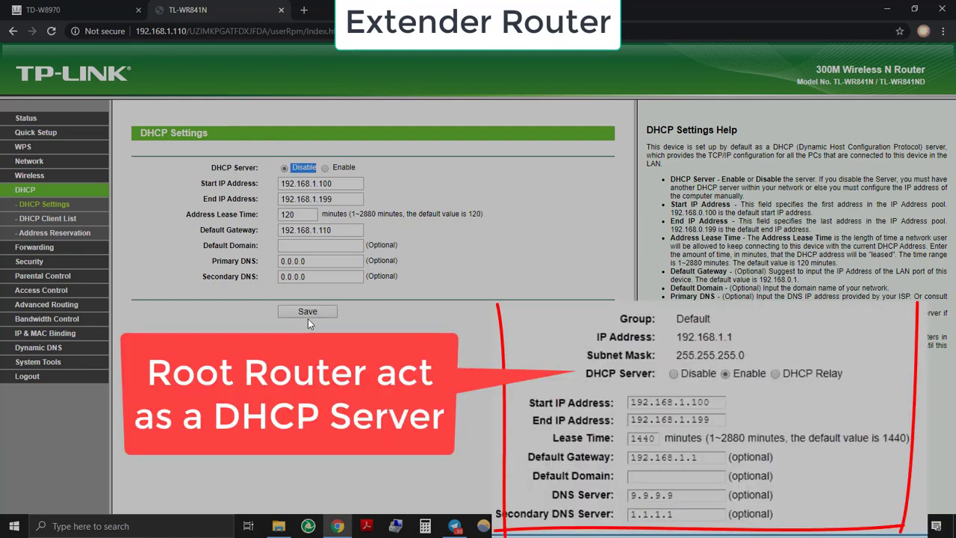
pyautogui.click(306, 310)
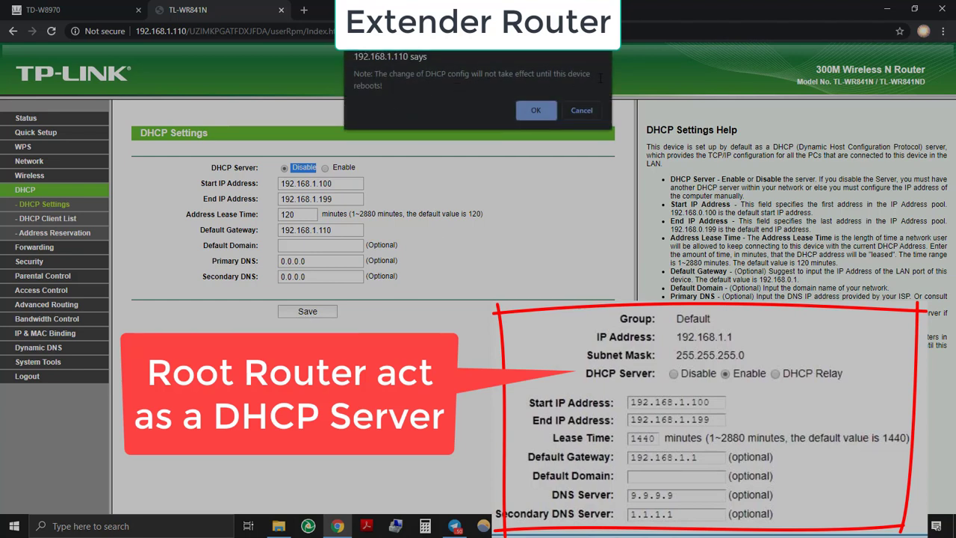
pyautogui.click(535, 113)
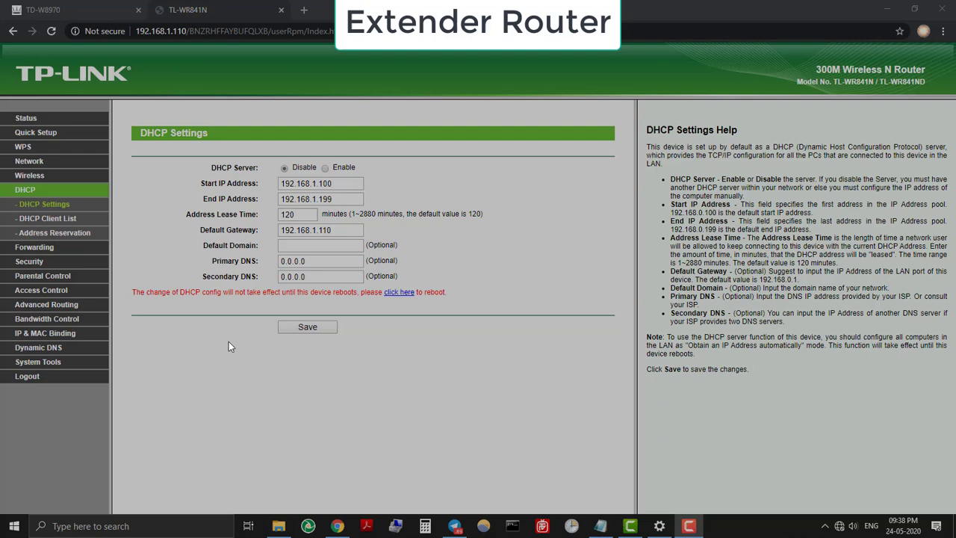
# Step: Tick Enable WDS Bridging on the extender's wireless settings, leaving SSID TP-LINK_E0FA unchanged
pyautogui.click(29, 177)
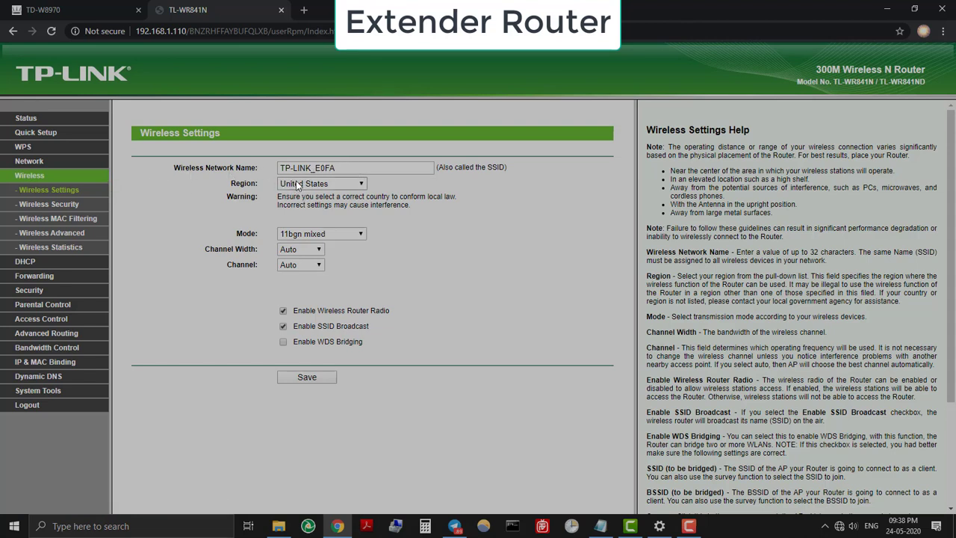
pyautogui.moveTo(361, 164); pyautogui.dragTo(271, 169)
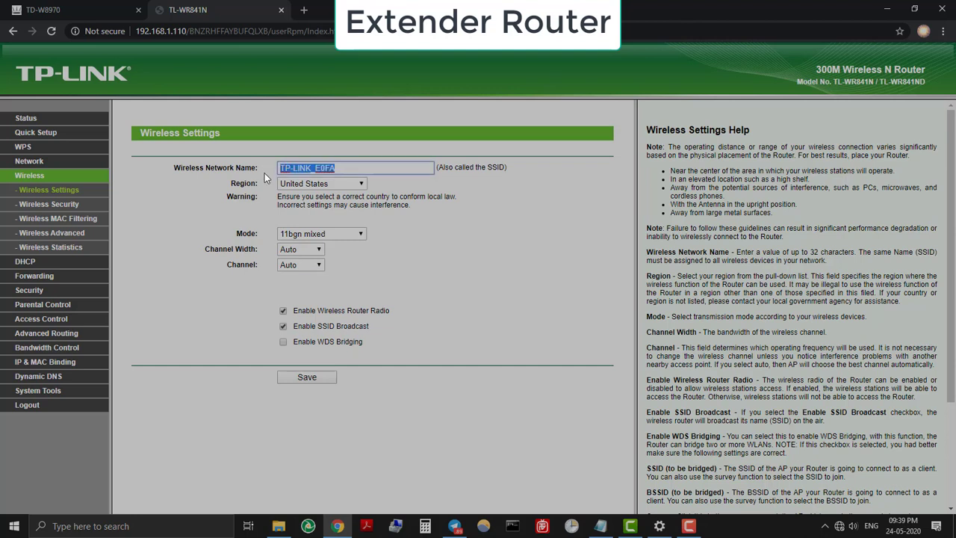
pyautogui.click(413, 252)
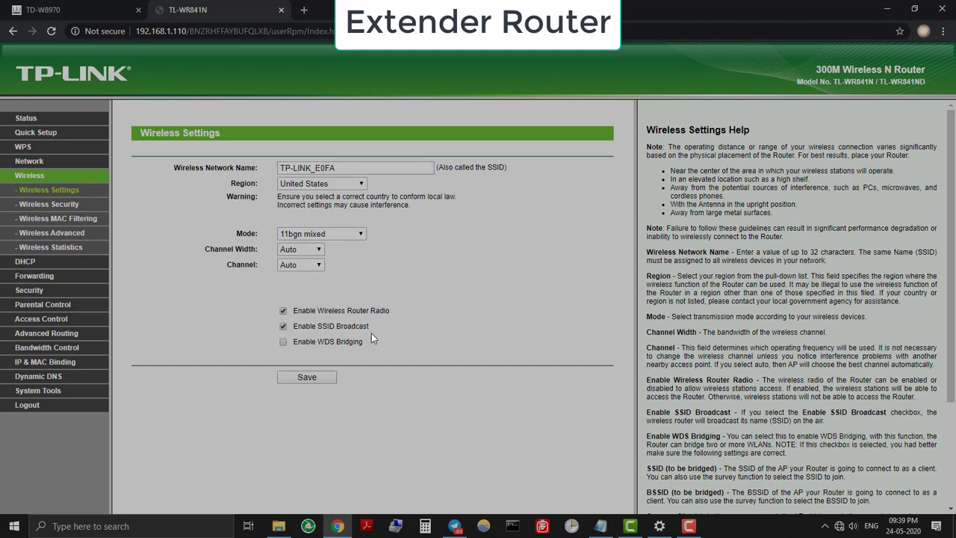
pyautogui.click(284, 343)
pyautogui.scroll(-1, 239, 344)
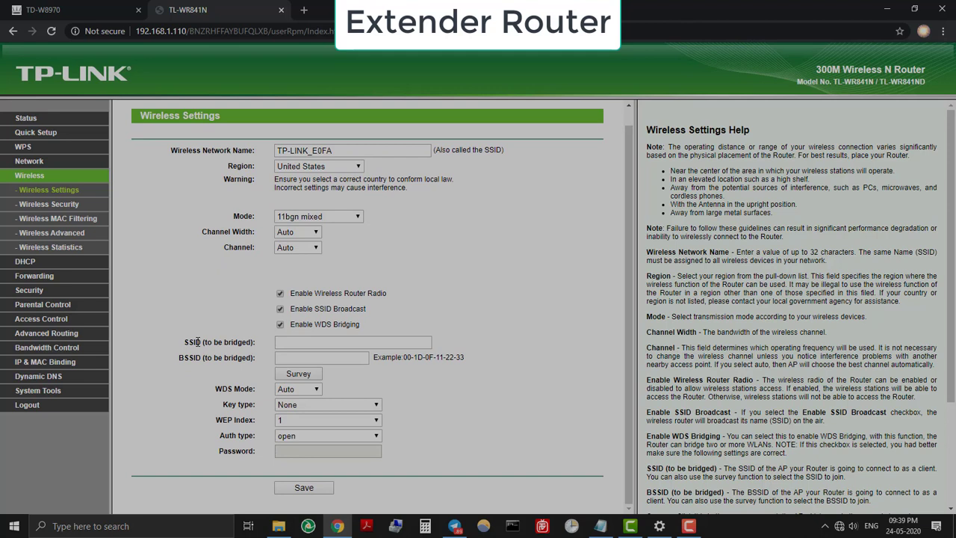
pyautogui.moveTo(186, 343); pyautogui.dragTo(209, 358)
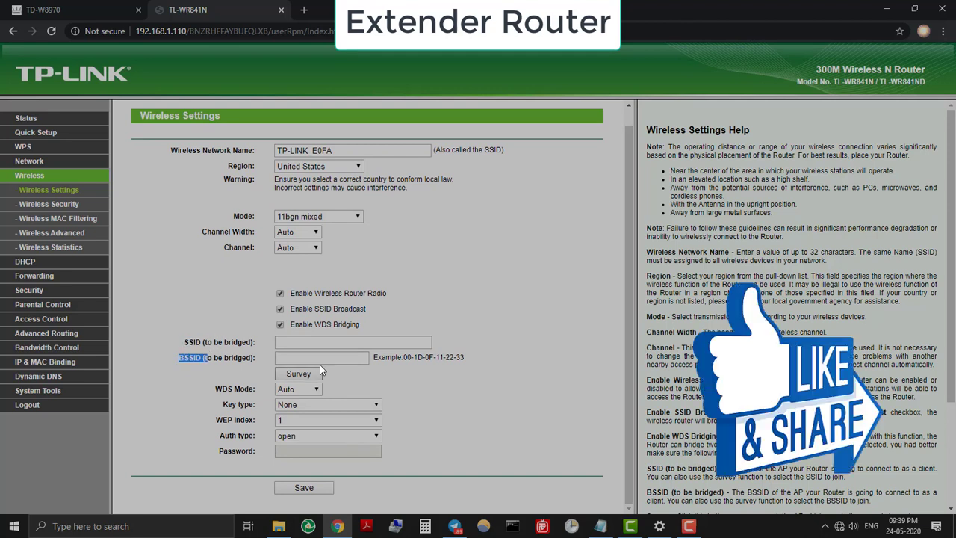
pyautogui.click(329, 382)
# Step: Survey and pick Falcon_1, fill in the saved root password, save, and accept channel 6
pyautogui.click(298, 374)
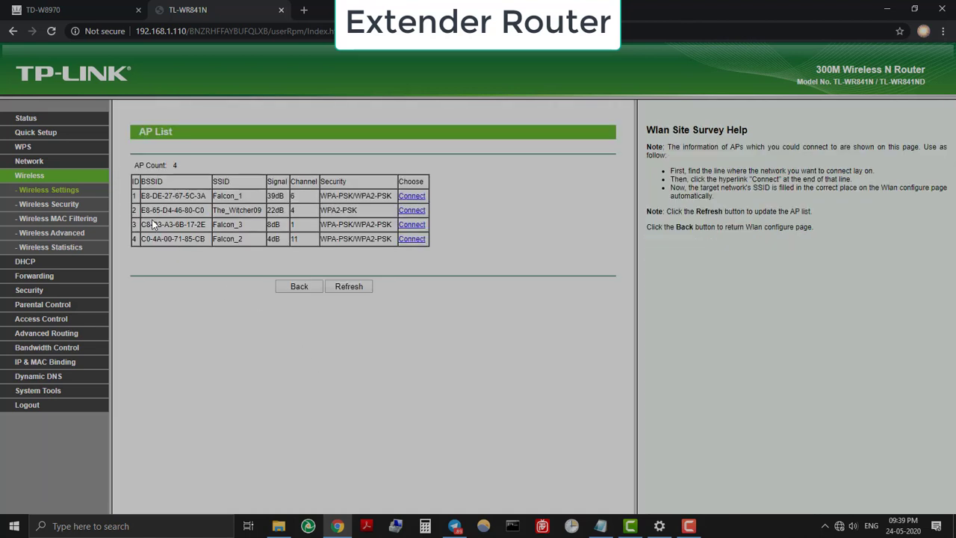
pyautogui.moveTo(242, 197); pyautogui.dragTo(141, 182)
pyautogui.click(411, 196)
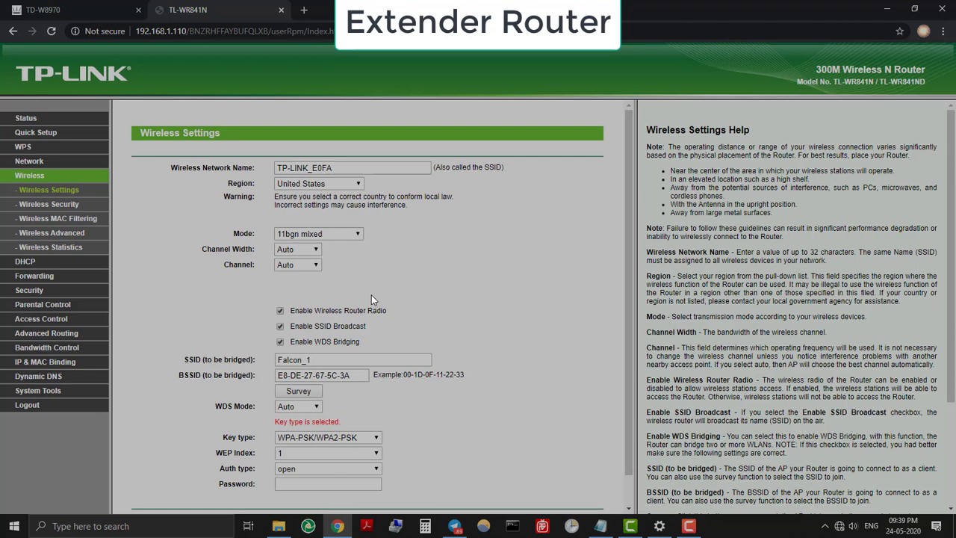
pyautogui.scroll(-1, 372, 295)
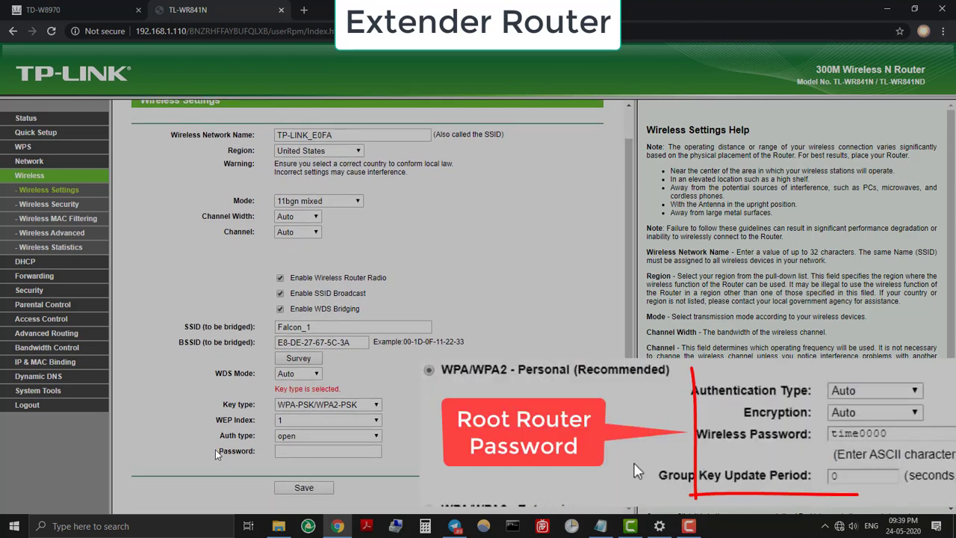
pyautogui.click(289, 450)
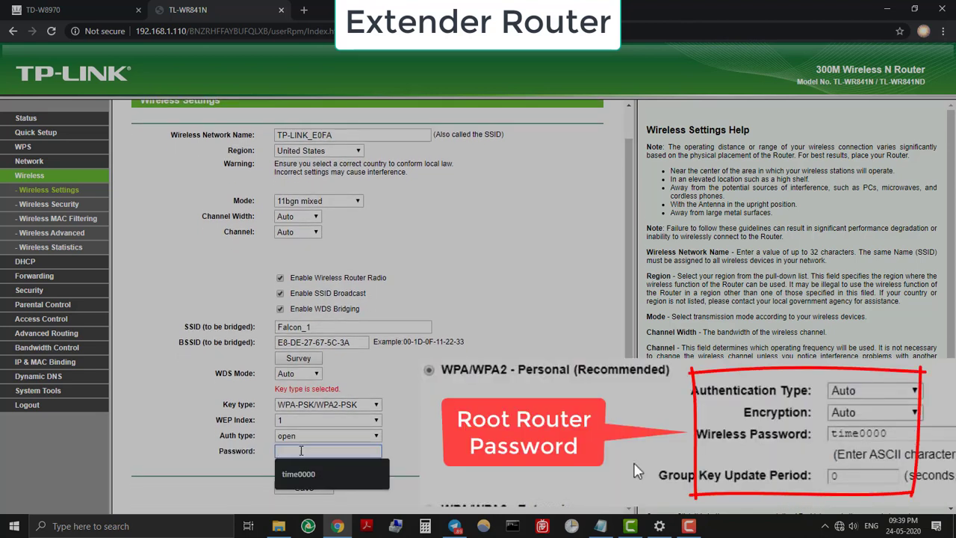
pyautogui.click(299, 474)
pyautogui.click(304, 487)
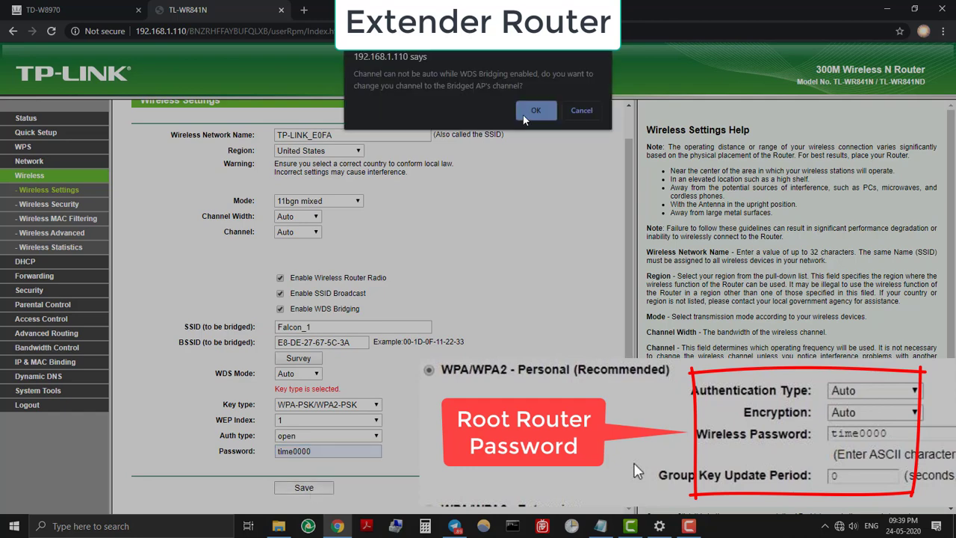
pyautogui.click(536, 111)
pyautogui.click(30, 120)
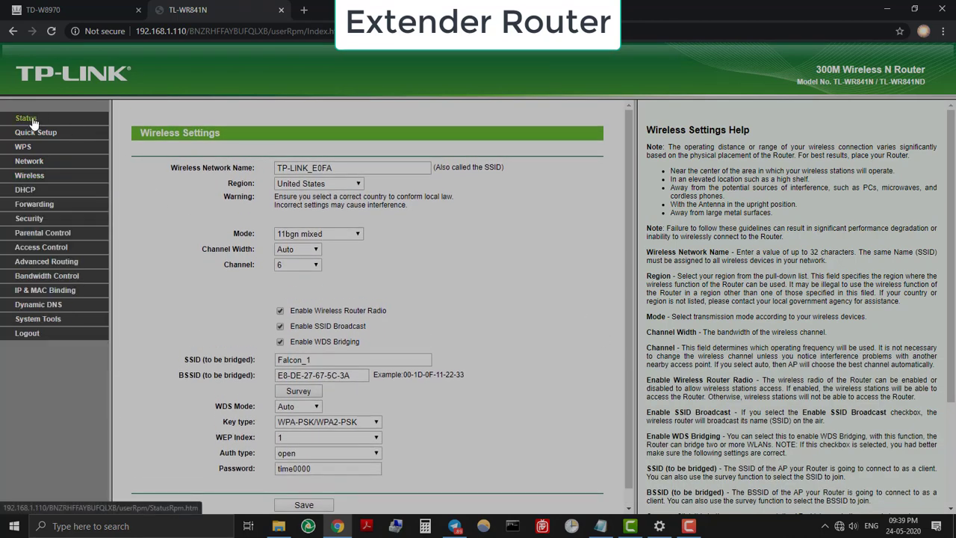
# Step: Verify WDS Status reads Run, then reboot the extender from System Tools and confirm
pyautogui.scroll(-2, 206, 256)
pyautogui.moveTo(289, 297); pyautogui.dragTo(247, 297)
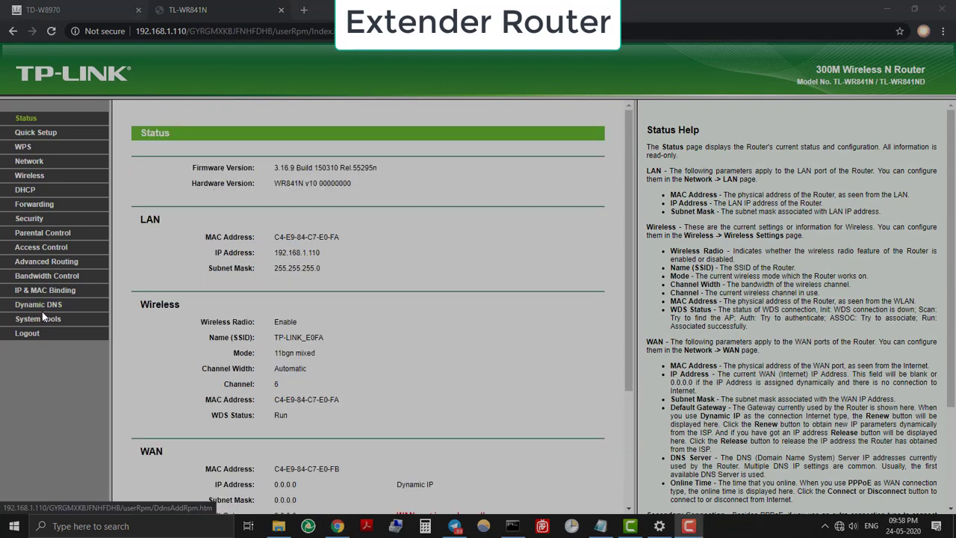
pyautogui.click(38, 318)
pyautogui.click(31, 404)
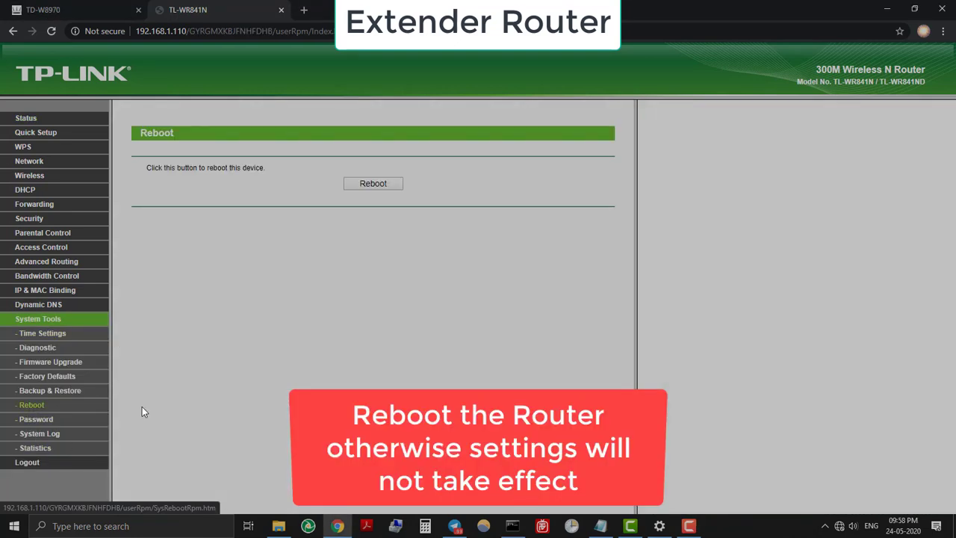
pyautogui.click(364, 186)
pyautogui.click(535, 98)
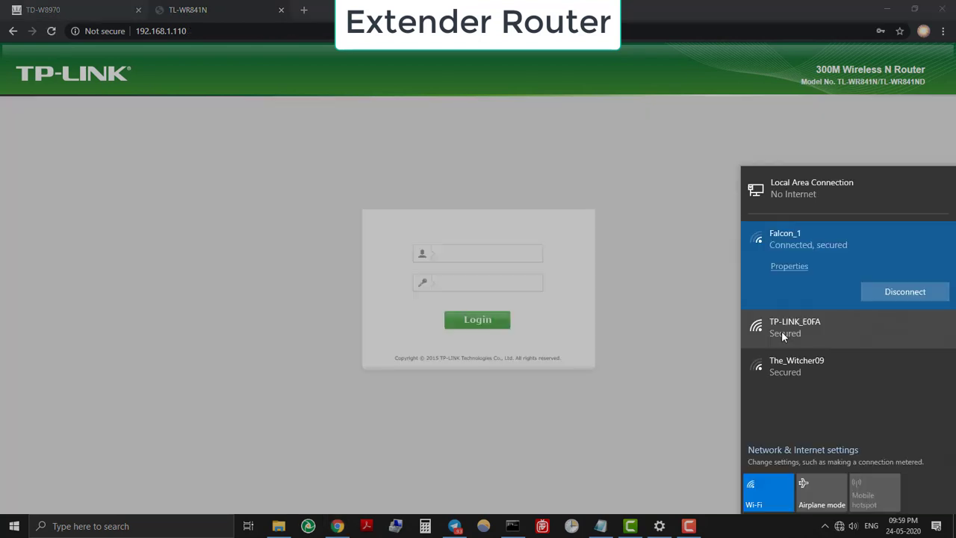
# Step: Connect the PC to TP-LINK_E0FA and load youtube.com/localguy to test internet access
pyautogui.click(781, 331)
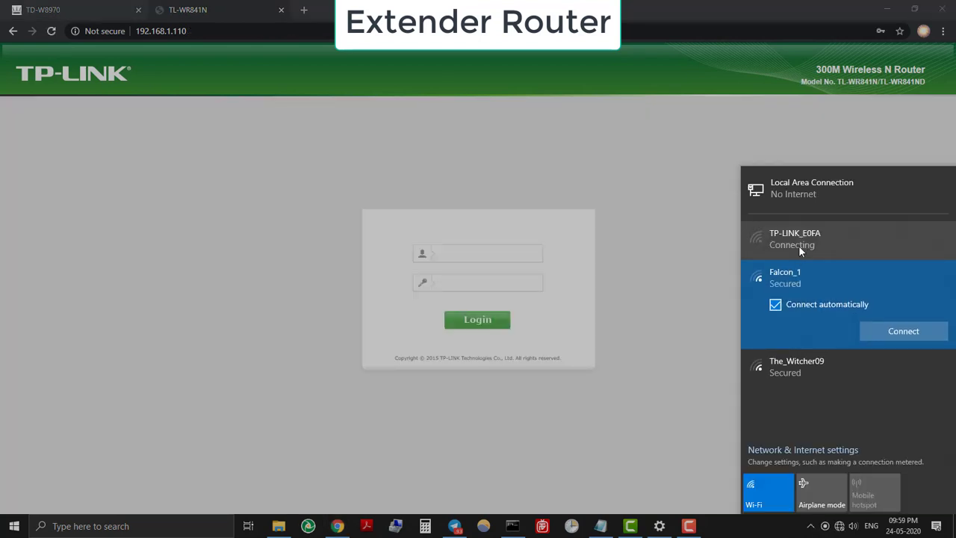
pyautogui.click(892, 296)
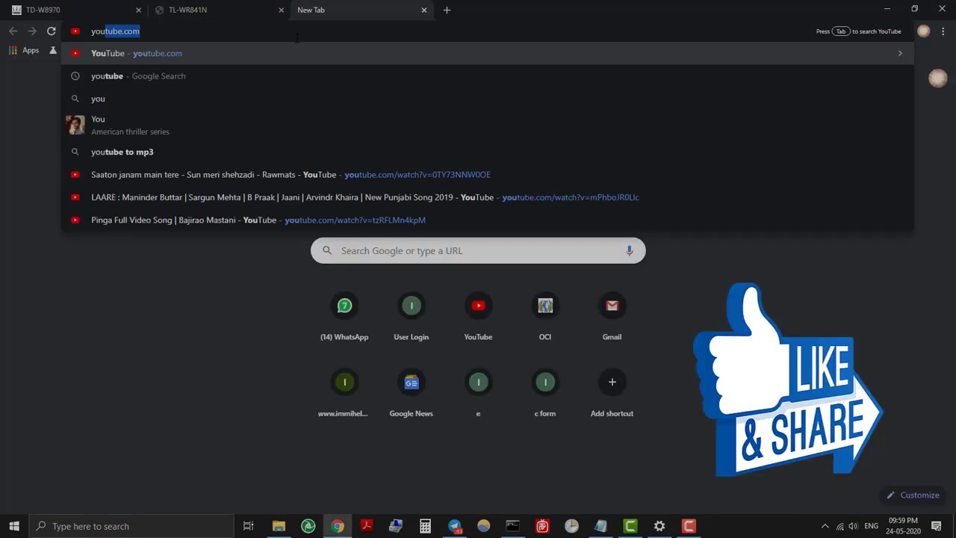
pyautogui.press('Return')
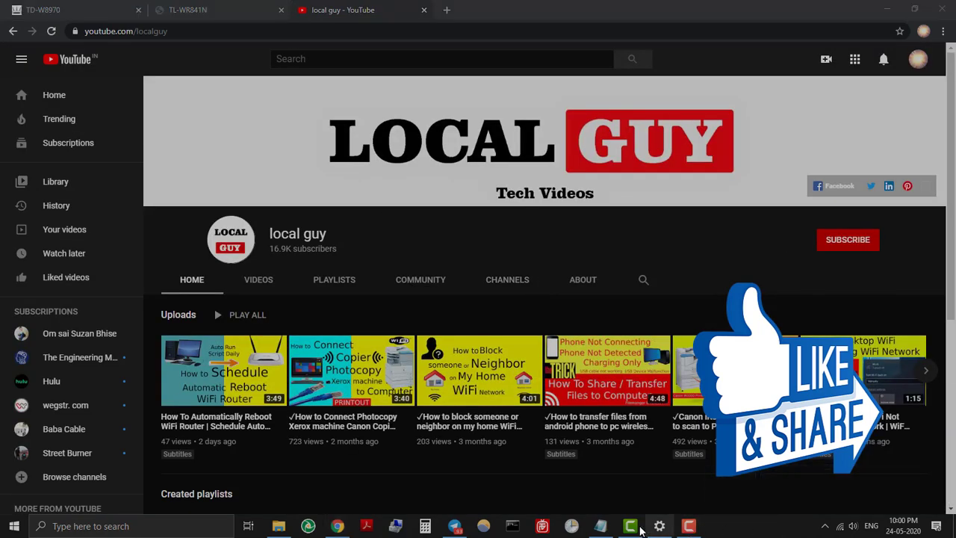
# Step: Run ipconfig in Command Prompt and highlight gateway 192.168.1.1 and IPv4 192.168.1.127
pyautogui.click(513, 528)
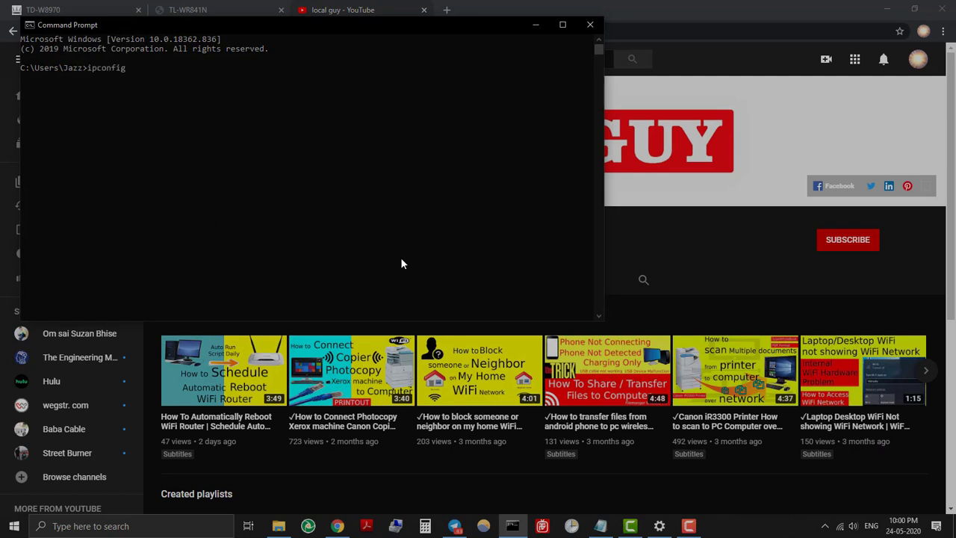
pyautogui.write('ig')
pyautogui.press('Return')
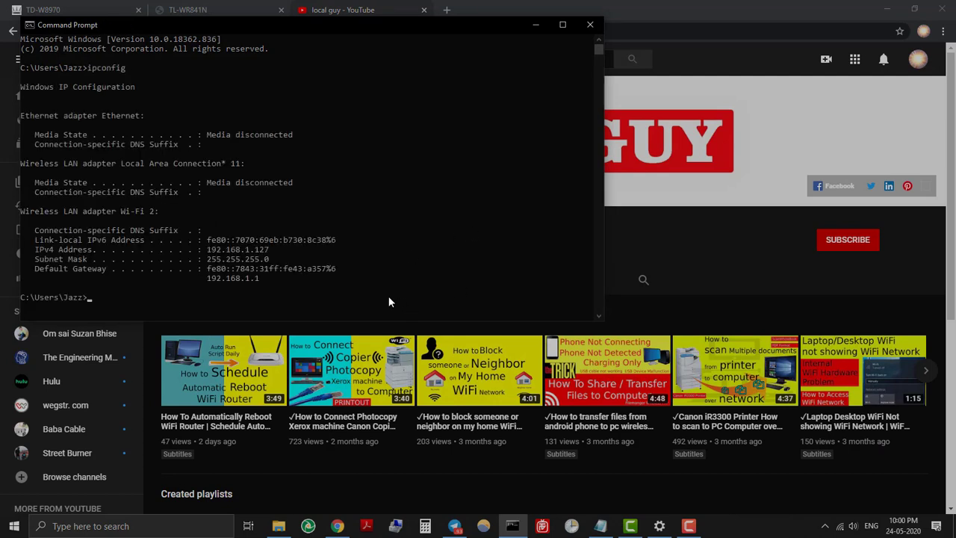
pyautogui.moveTo(33, 270); pyautogui.dragTo(80, 269)
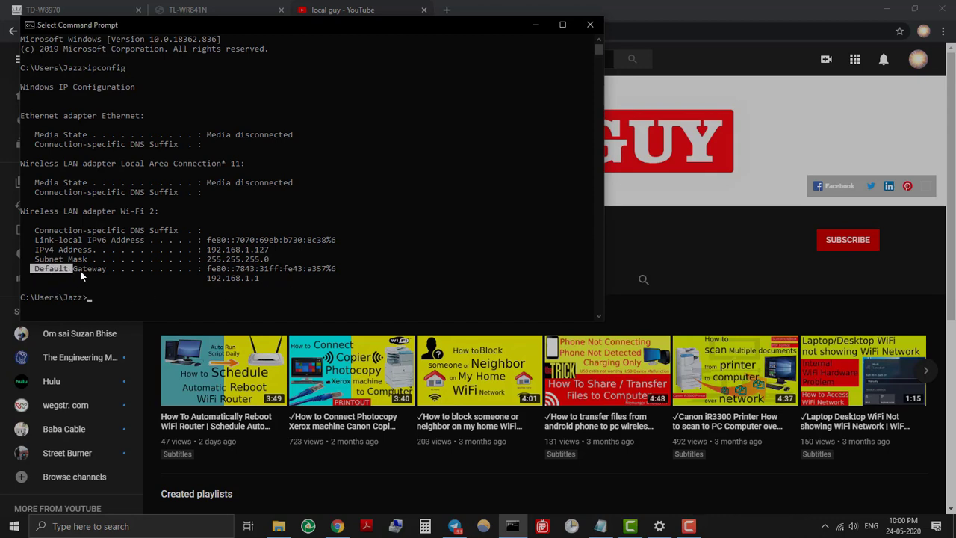
pyautogui.moveTo(261, 278); pyautogui.dragTo(203, 280)
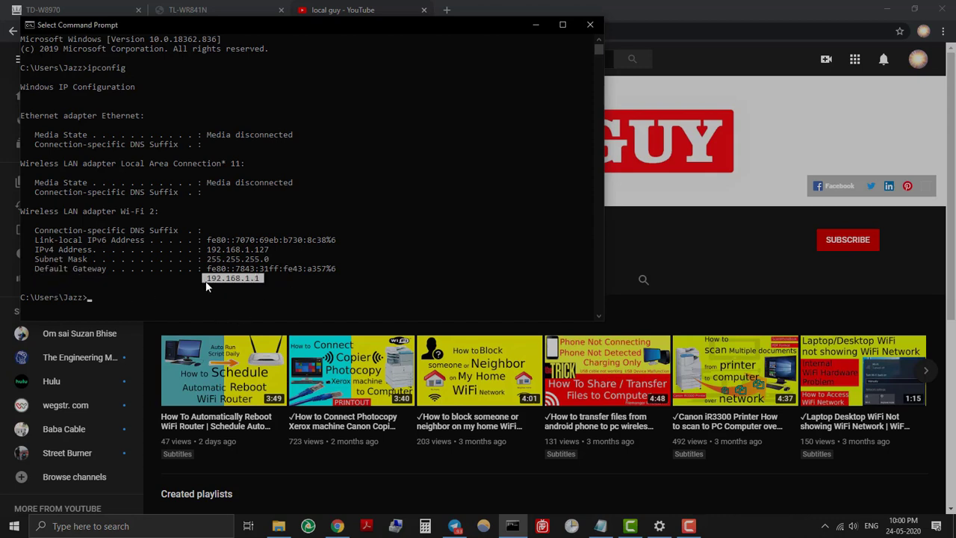
pyautogui.moveTo(278, 250); pyautogui.dragTo(594, 249)
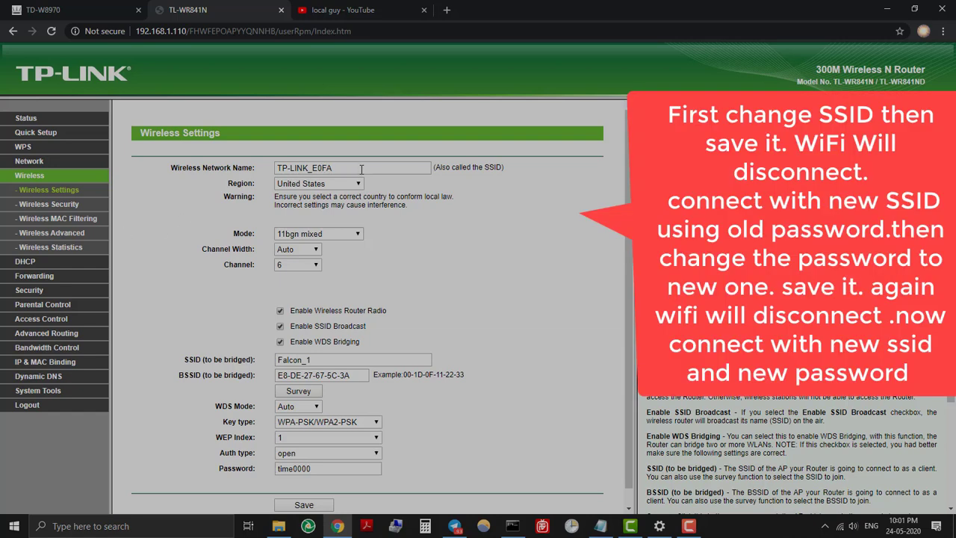
# Step: Replace the network name TP-LINK_E0FA with Falcon_1_ext, checking the Wireless Security password
pyautogui.moveTo(362, 169); pyautogui.dragTo(261, 169)
pyautogui.write('F')
pyautogui.click(284, 187)
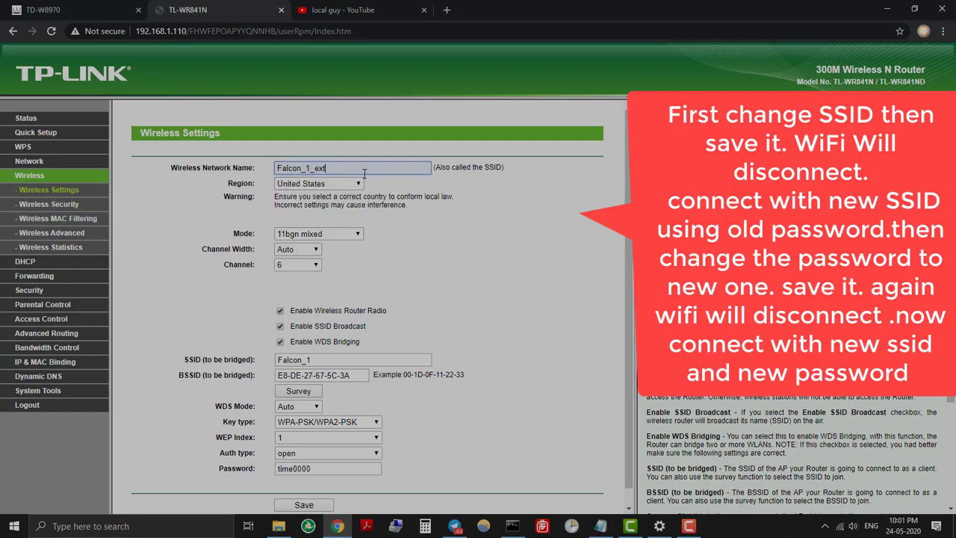
pyautogui.click(48, 204)
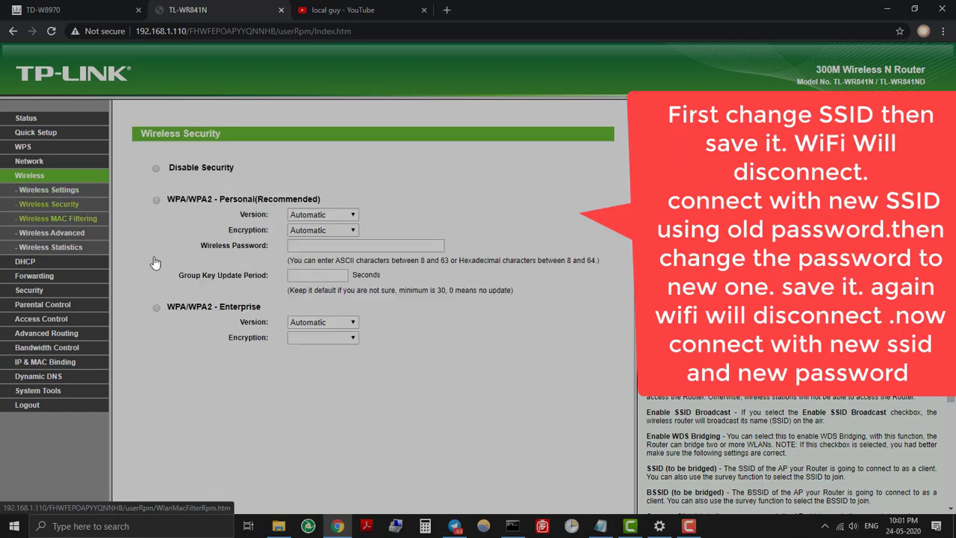
pyautogui.click(49, 190)
pyautogui.click(313, 168)
# Step: Save the Falcon_1_ext name, then join Falcon_1_ext using the wireless password as security key
pyautogui.click(292, 196)
pyautogui.click(304, 504)
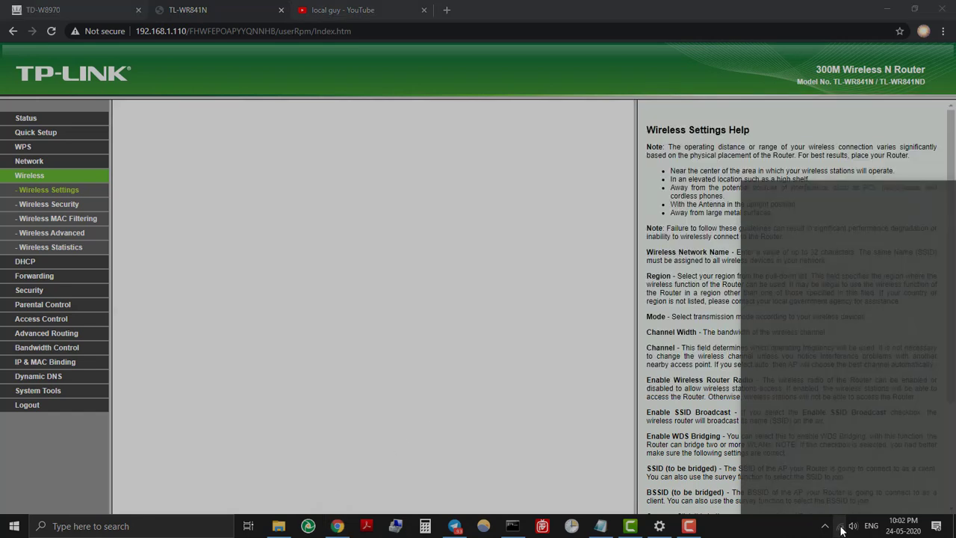
pyautogui.click(840, 526)
pyautogui.click(791, 220)
pyautogui.click(903, 333)
pyautogui.click(939, 322)
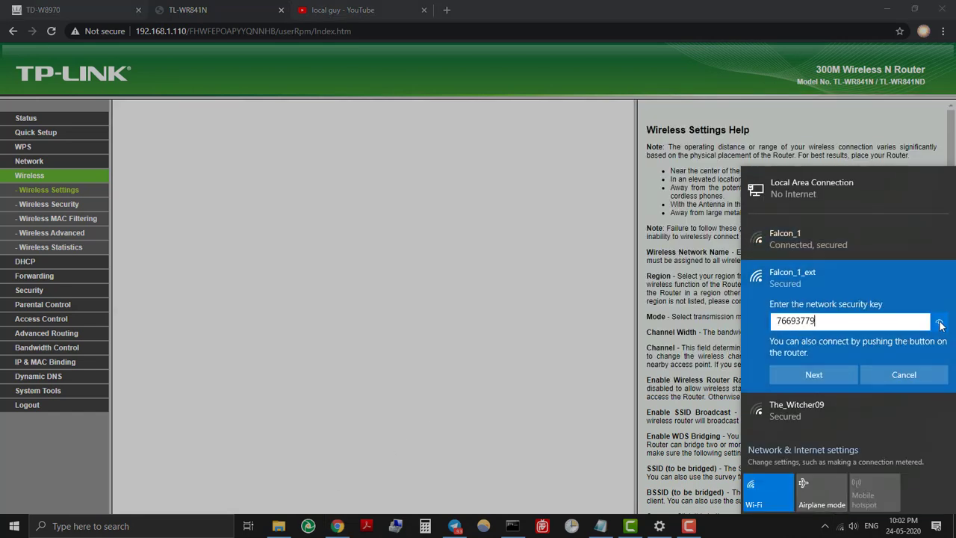